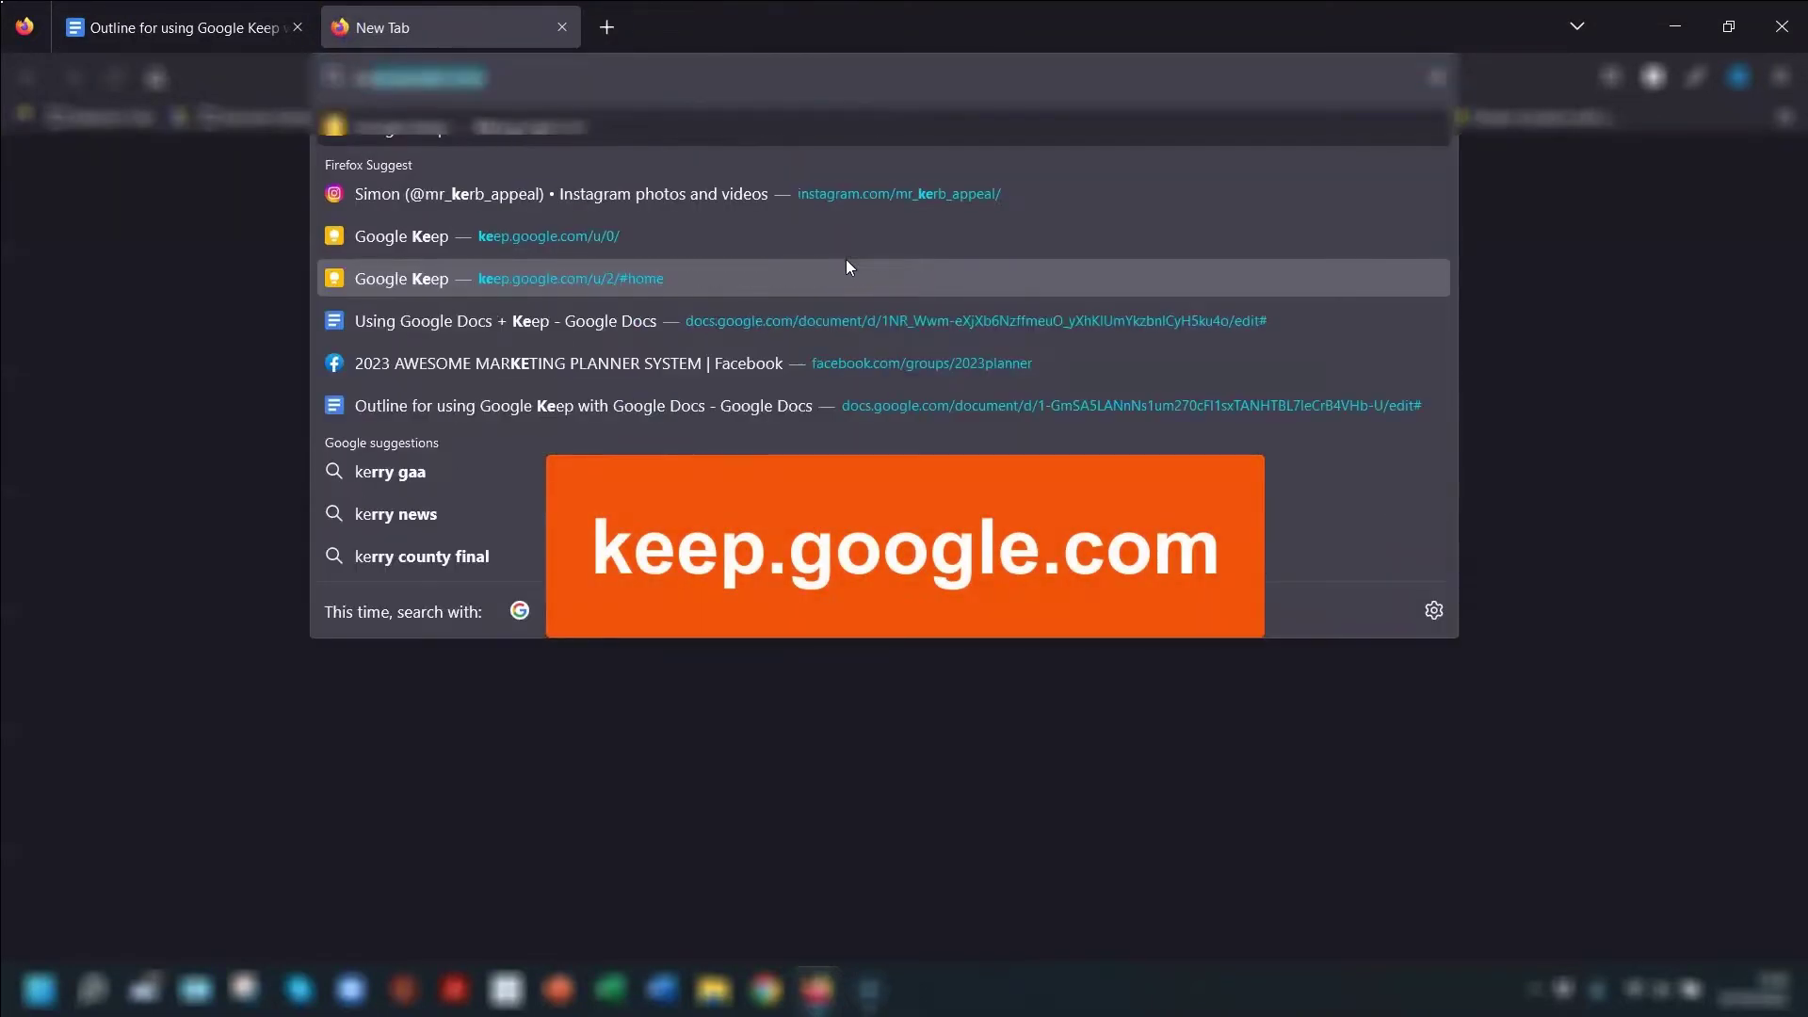
# Step: Copy the pink 'Using G Docs + Keep together' Keep checklist into a new Google Docs document
pyautogui.click(847, 261)
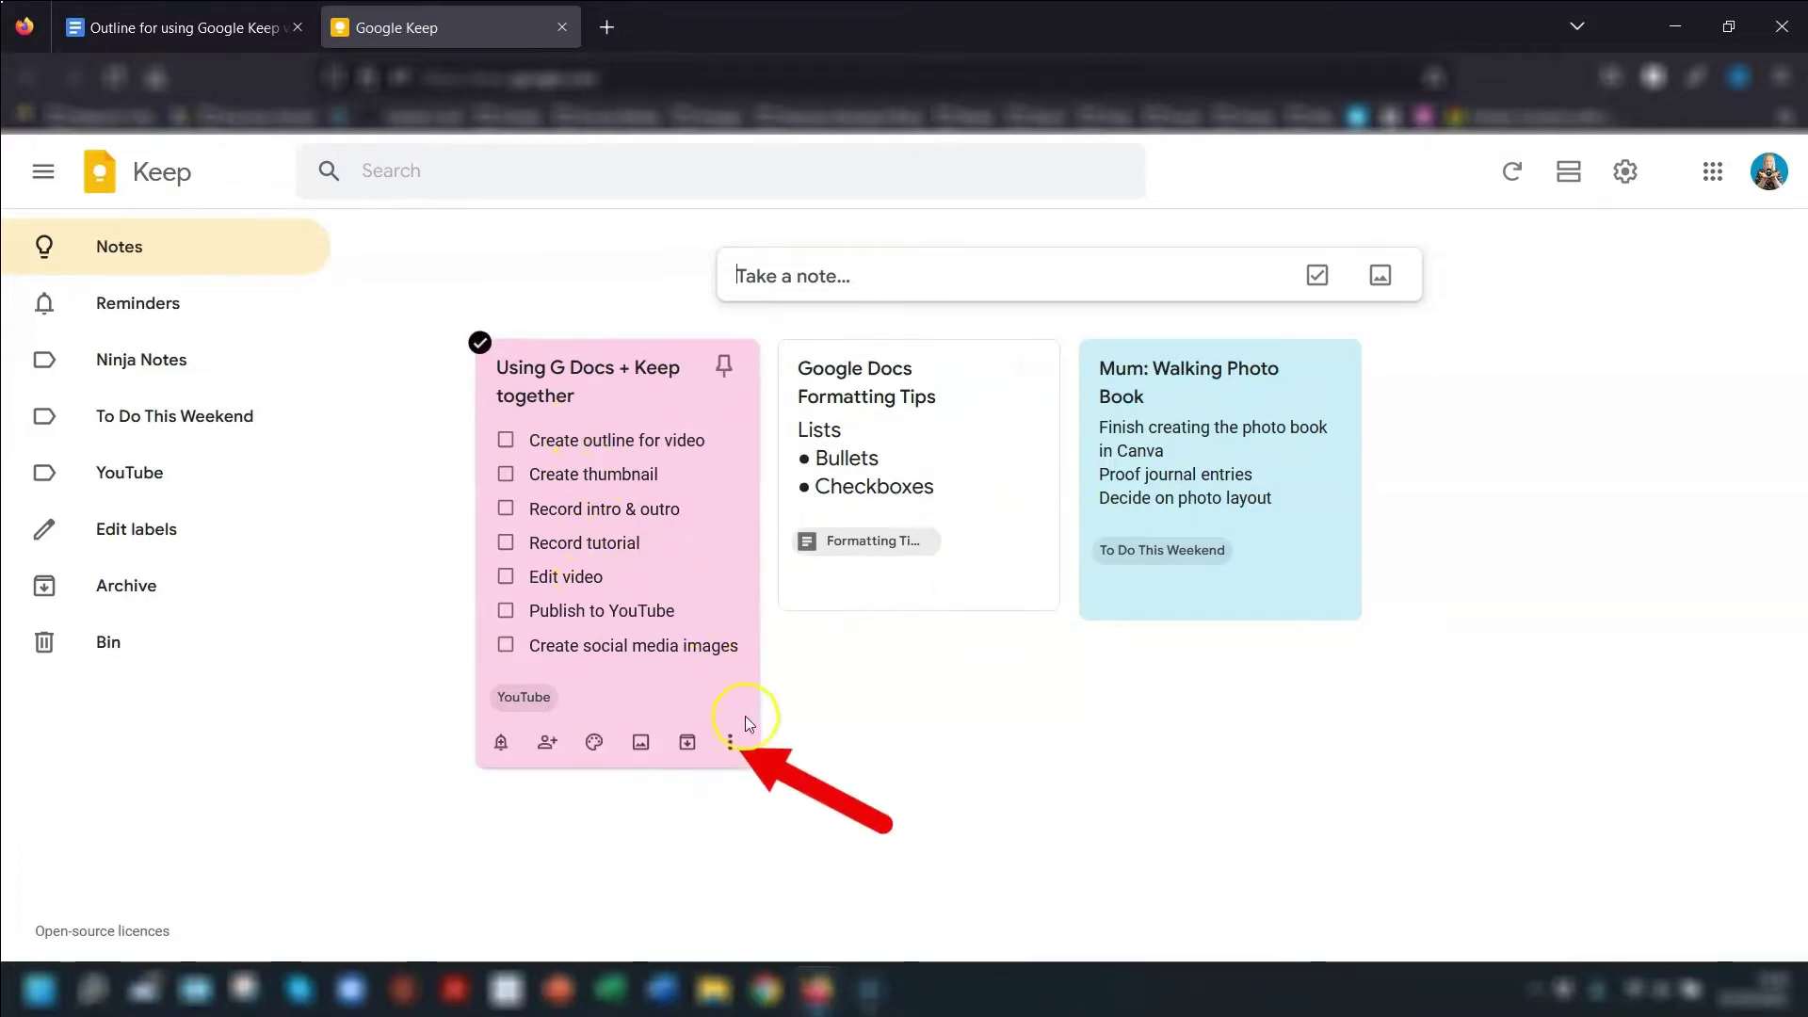
pyautogui.click(733, 746)
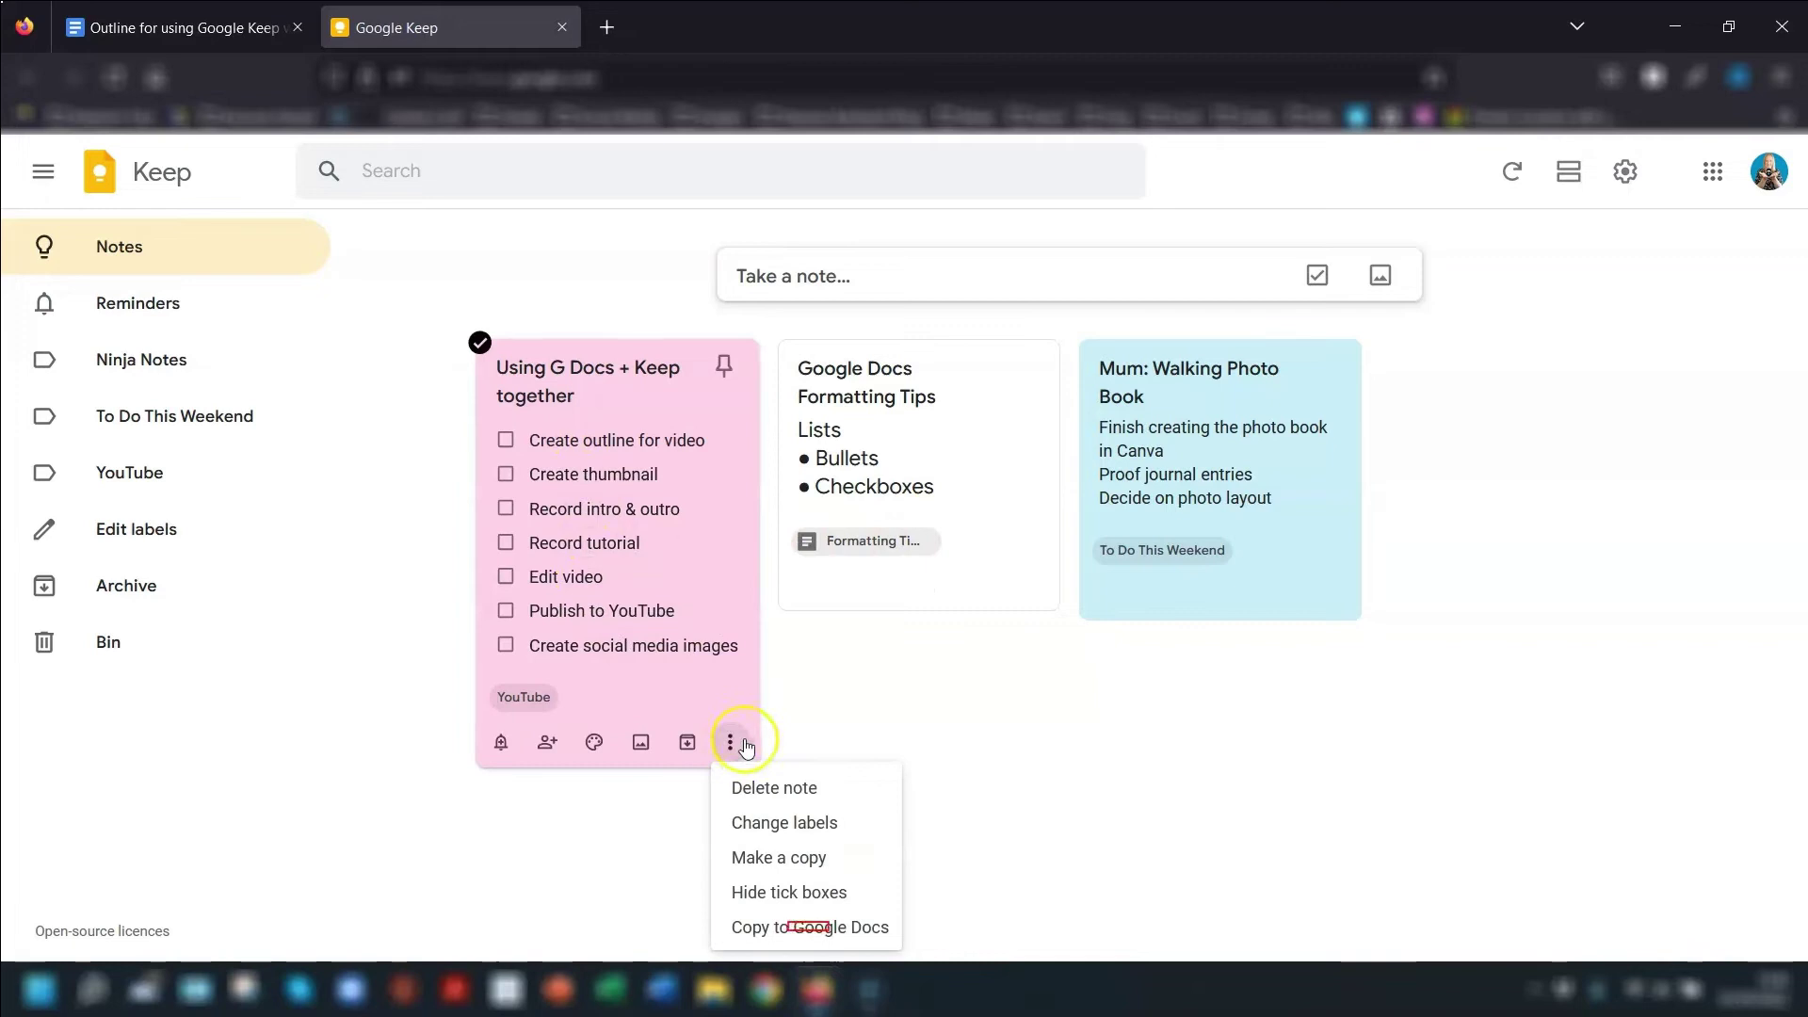
pyautogui.click(832, 930)
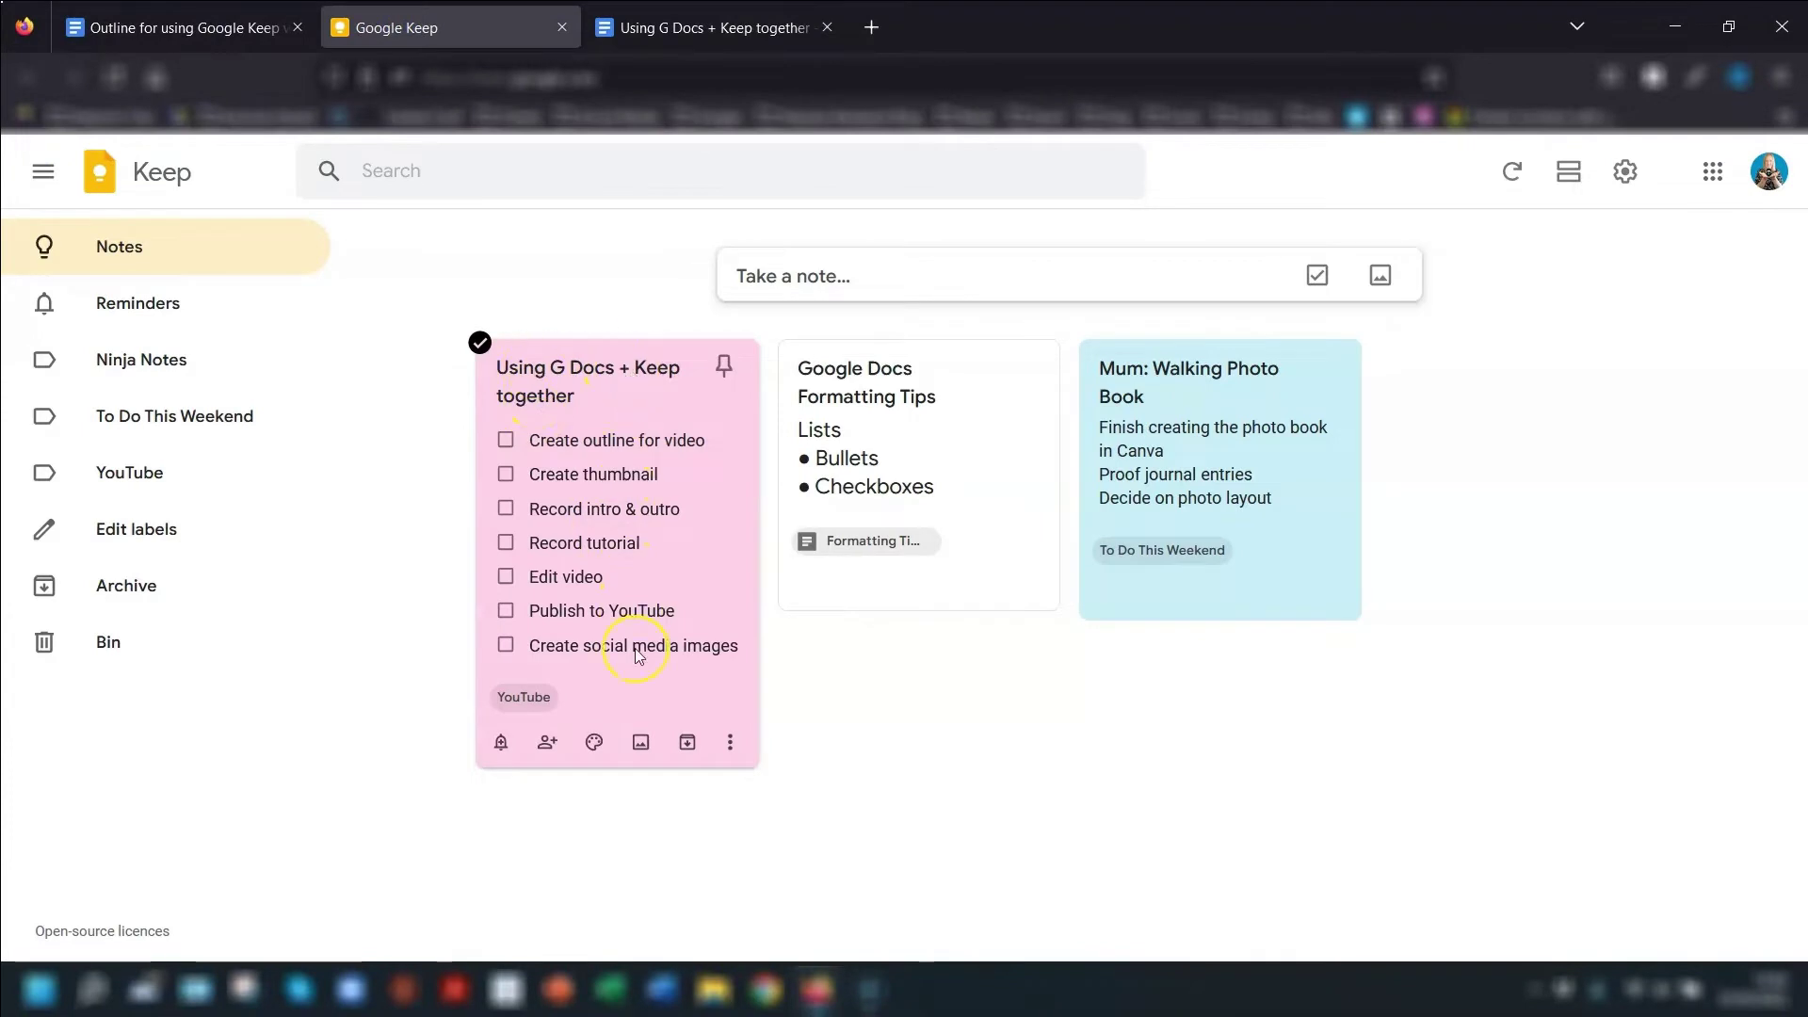
# Step: In the new 'Using G Docs + Keep together' document, check the heading and document name, leaving the name unchanged
pyautogui.click(690, 28)
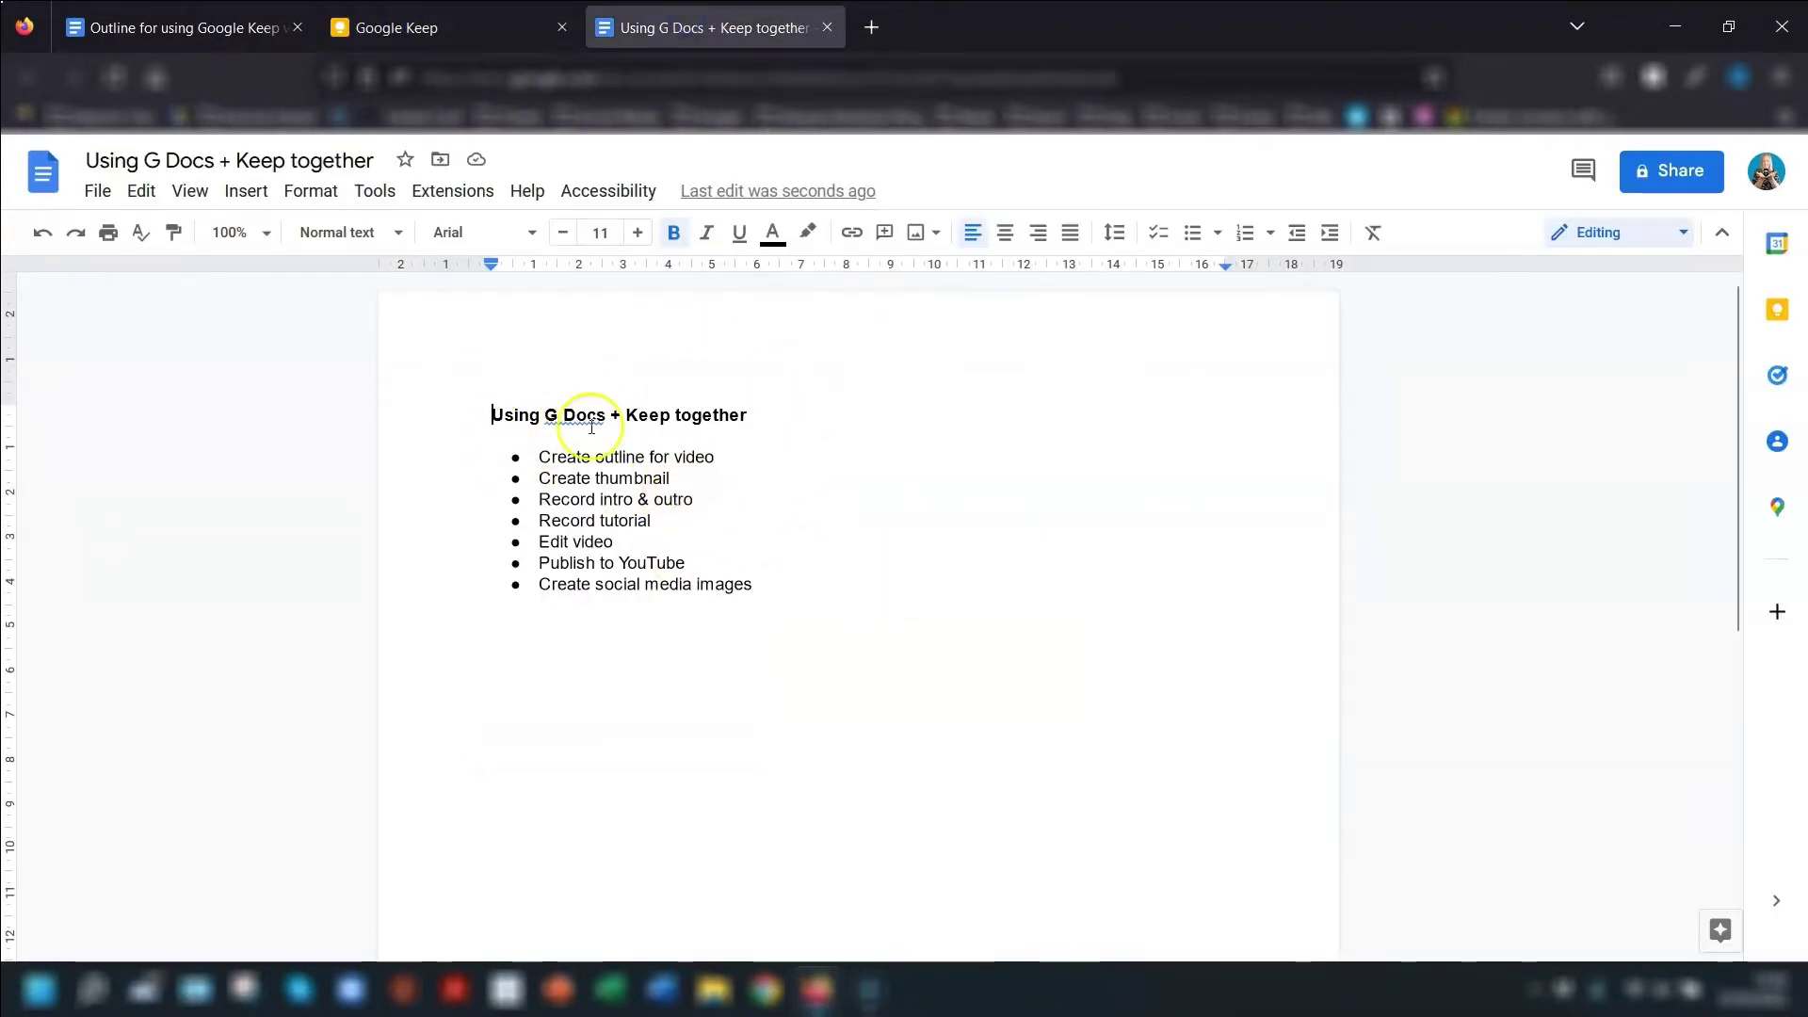
pyautogui.moveTo(490, 415); pyautogui.dragTo(716, 412)
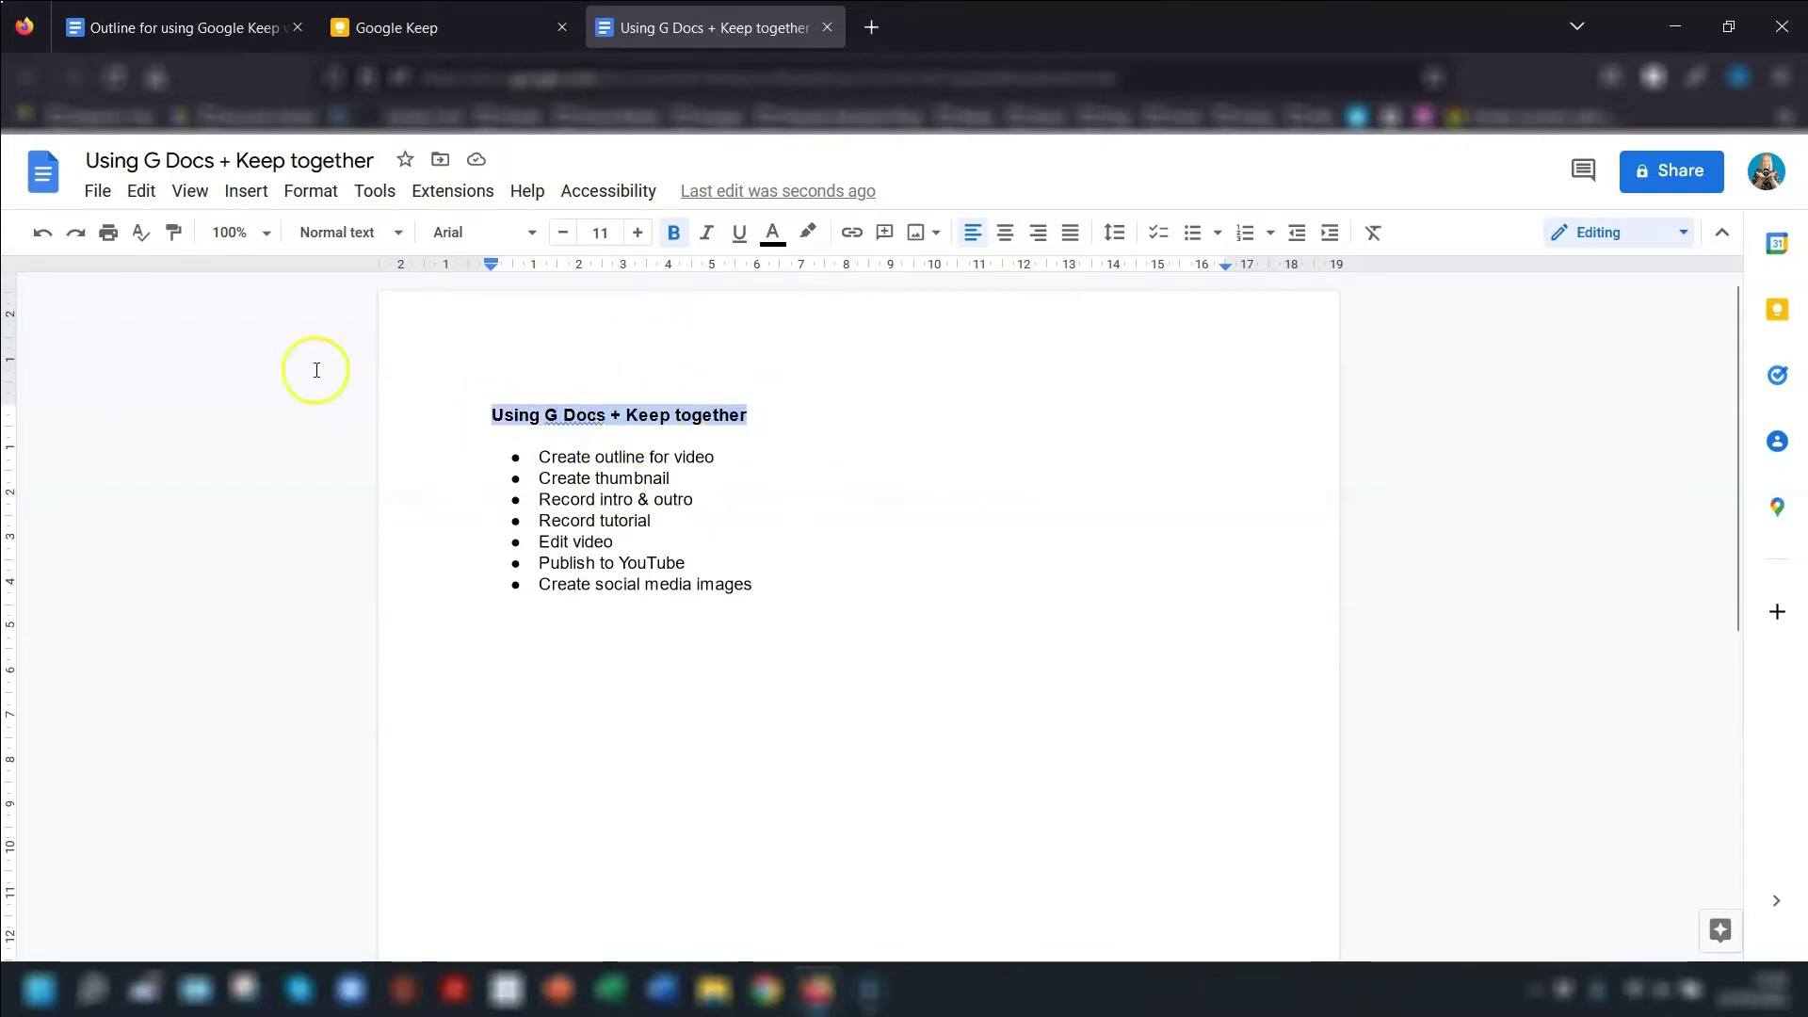
pyautogui.click(88, 160)
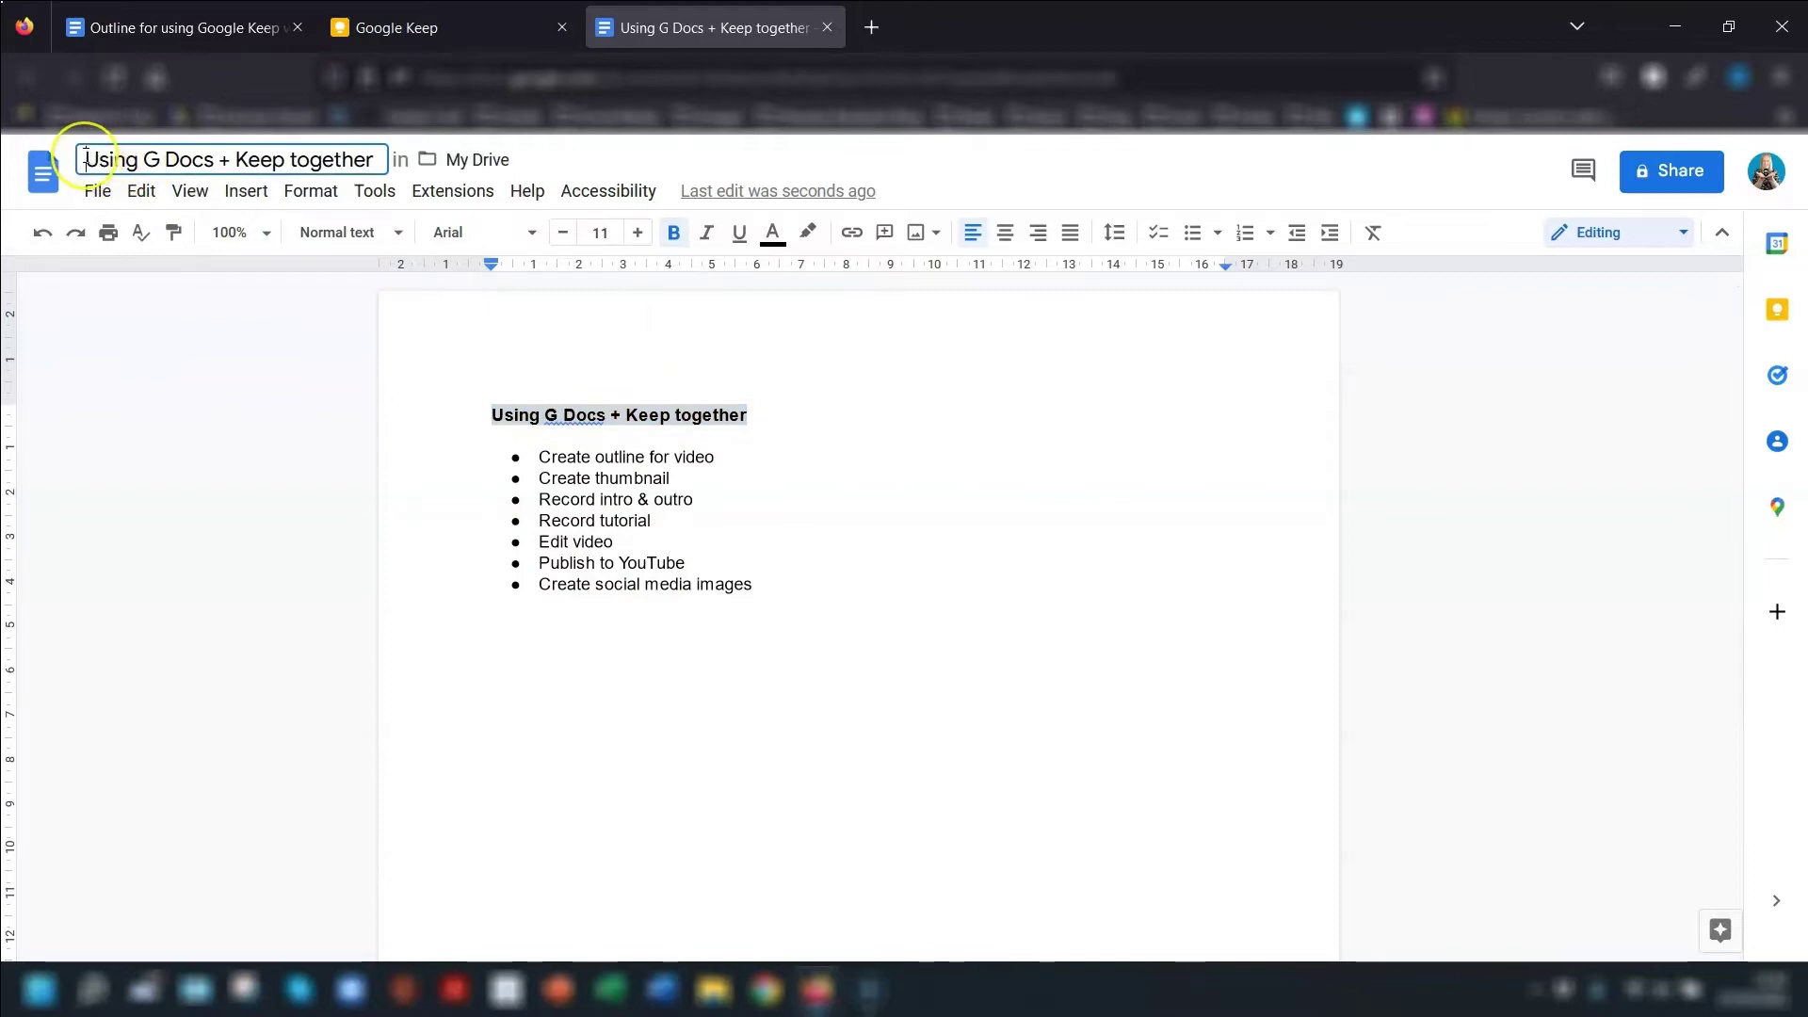
pyautogui.moveTo(87, 157); pyautogui.dragTo(388, 162)
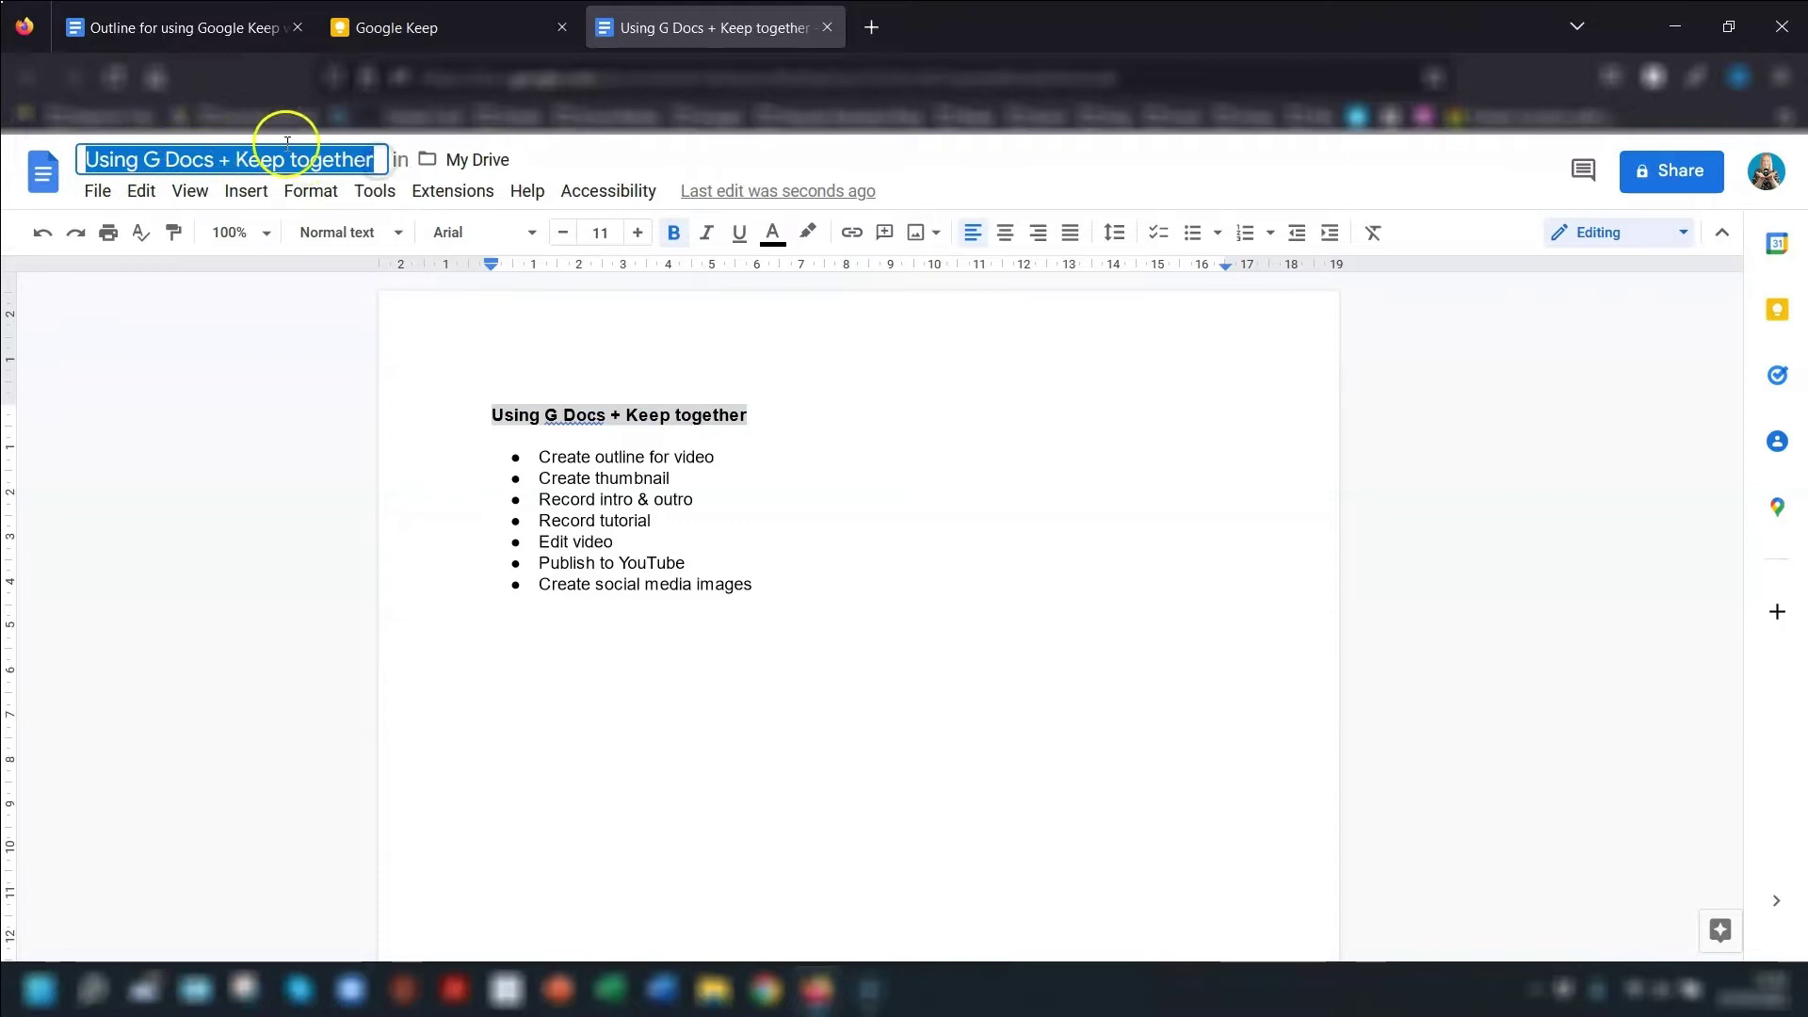
pyautogui.click(477, 343)
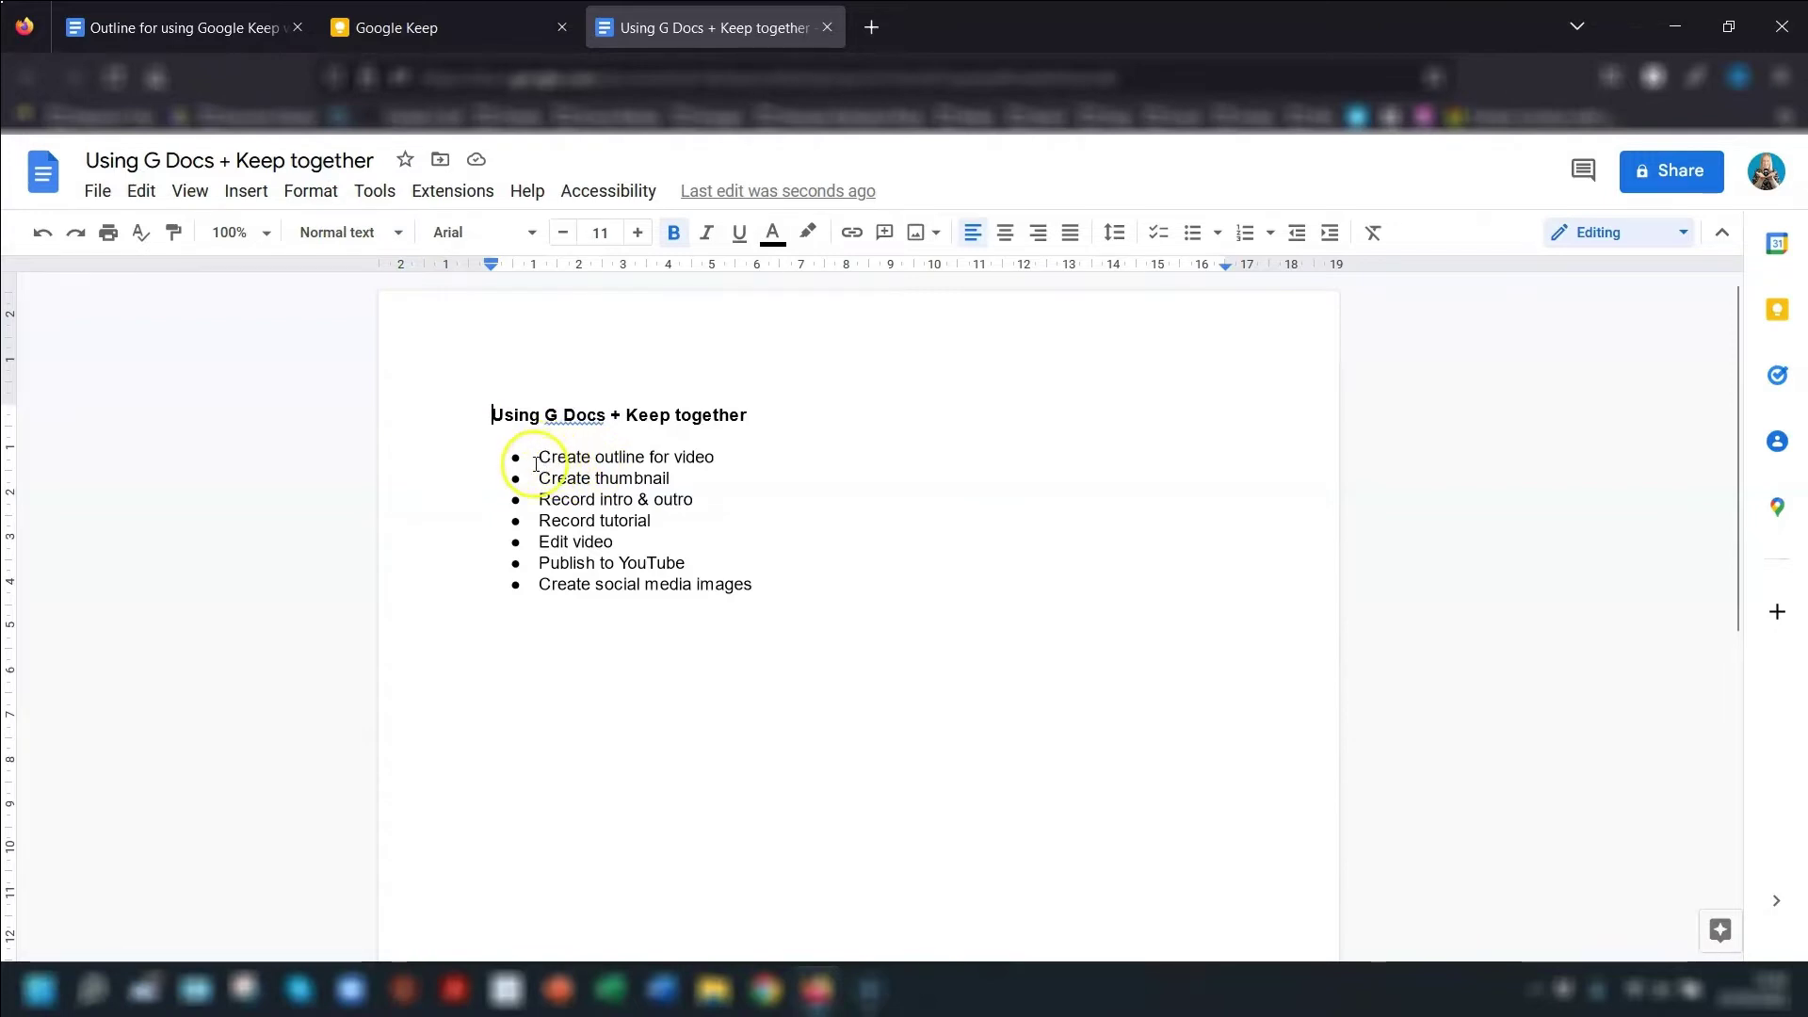
# Step: Convert the seven bulleted tasks into a checklist with tick boxes, then return to Keep
pyautogui.moveTo(577, 465); pyautogui.dragTo(702, 584)
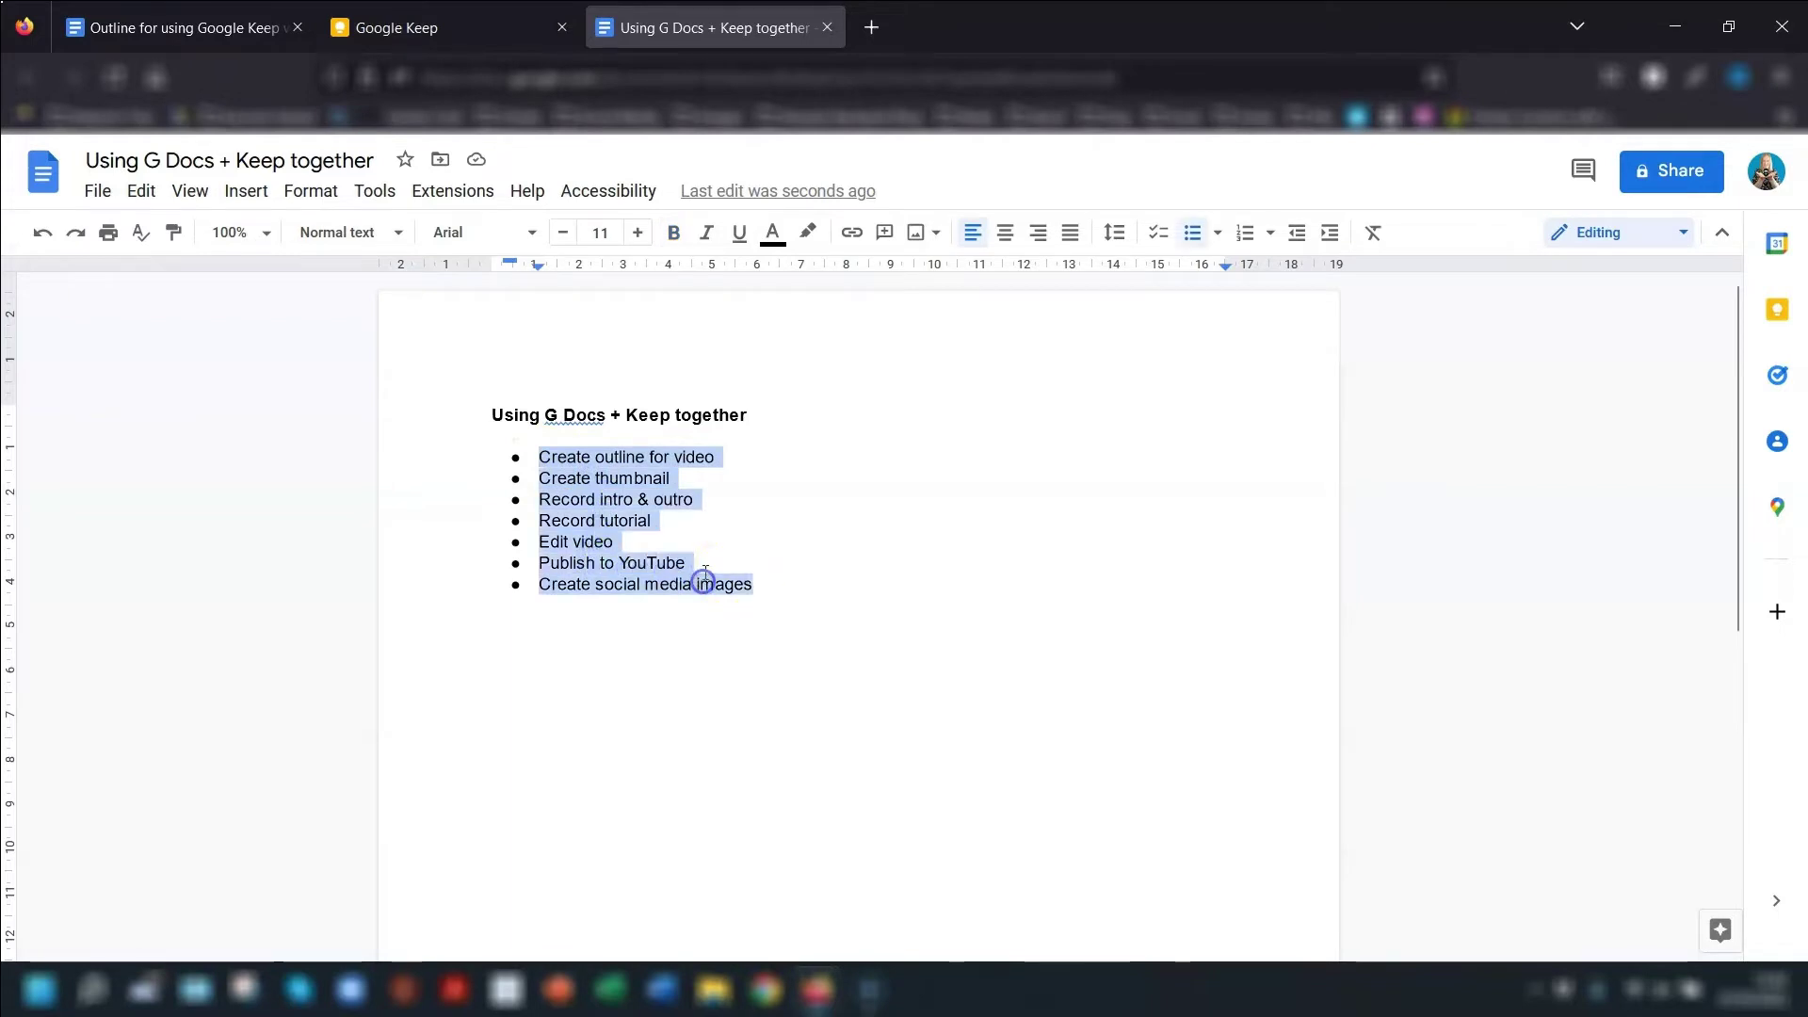
pyautogui.click(1157, 234)
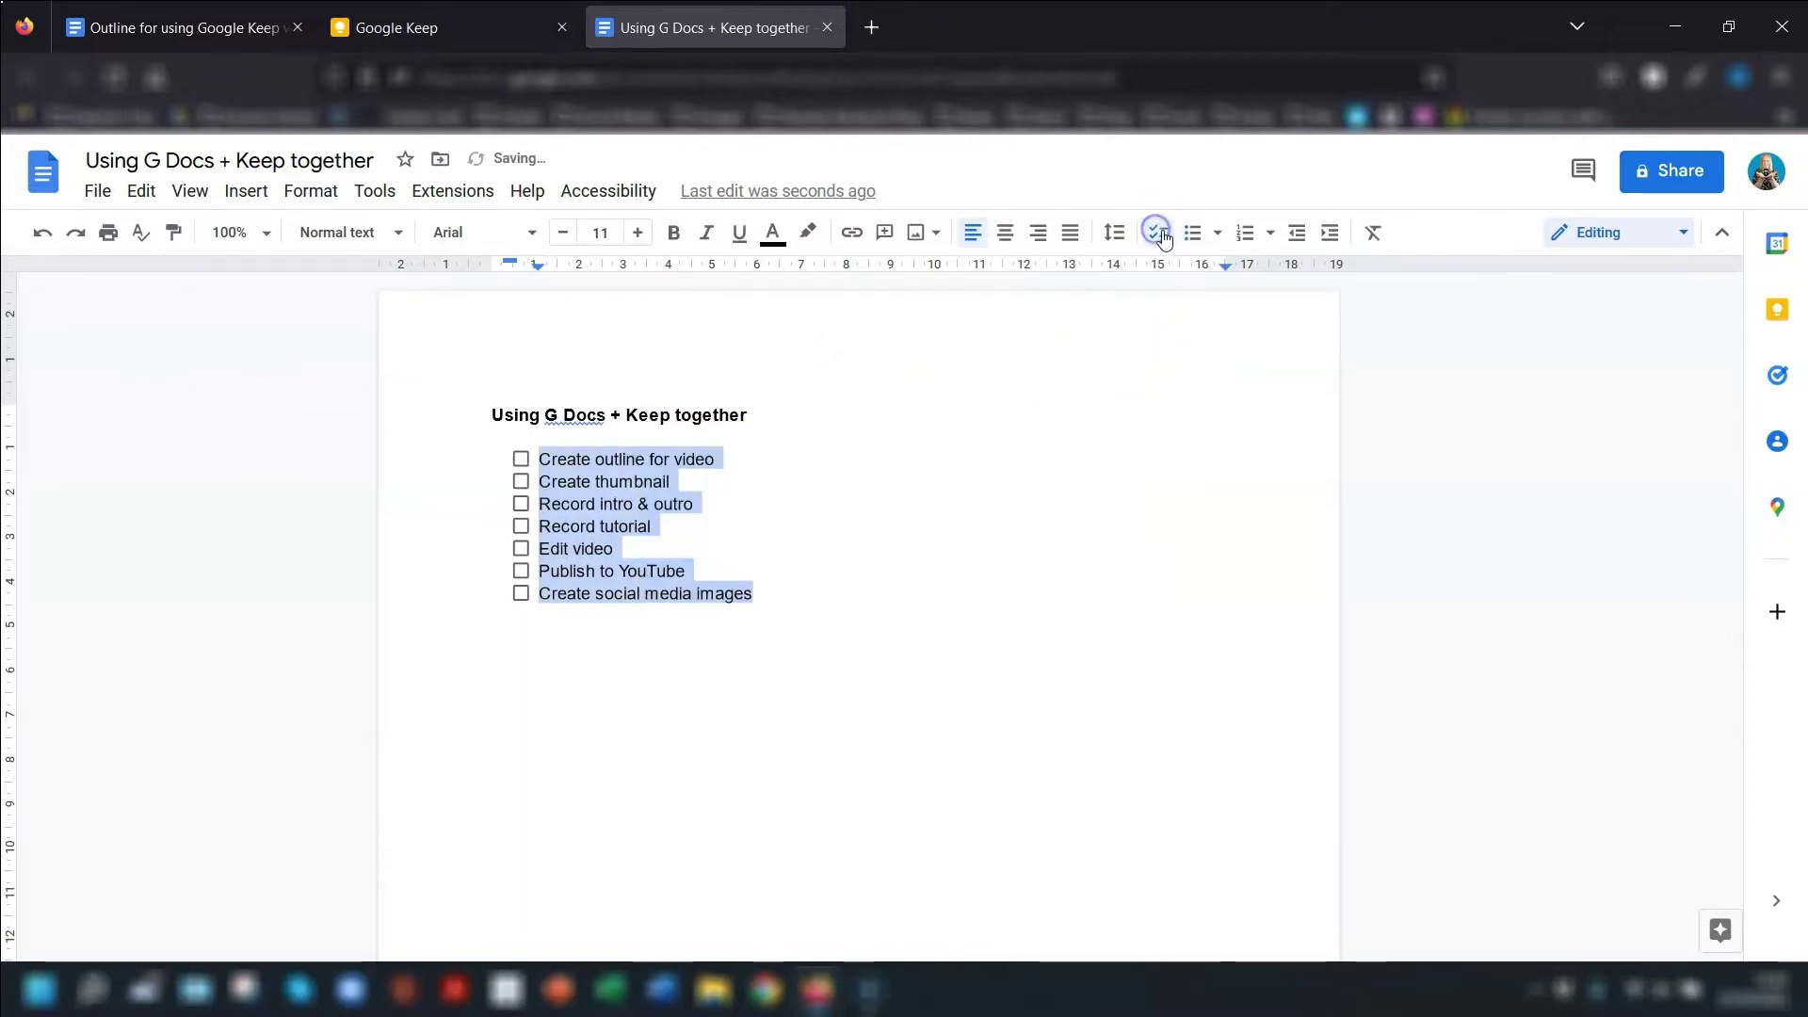
pyautogui.click(589, 461)
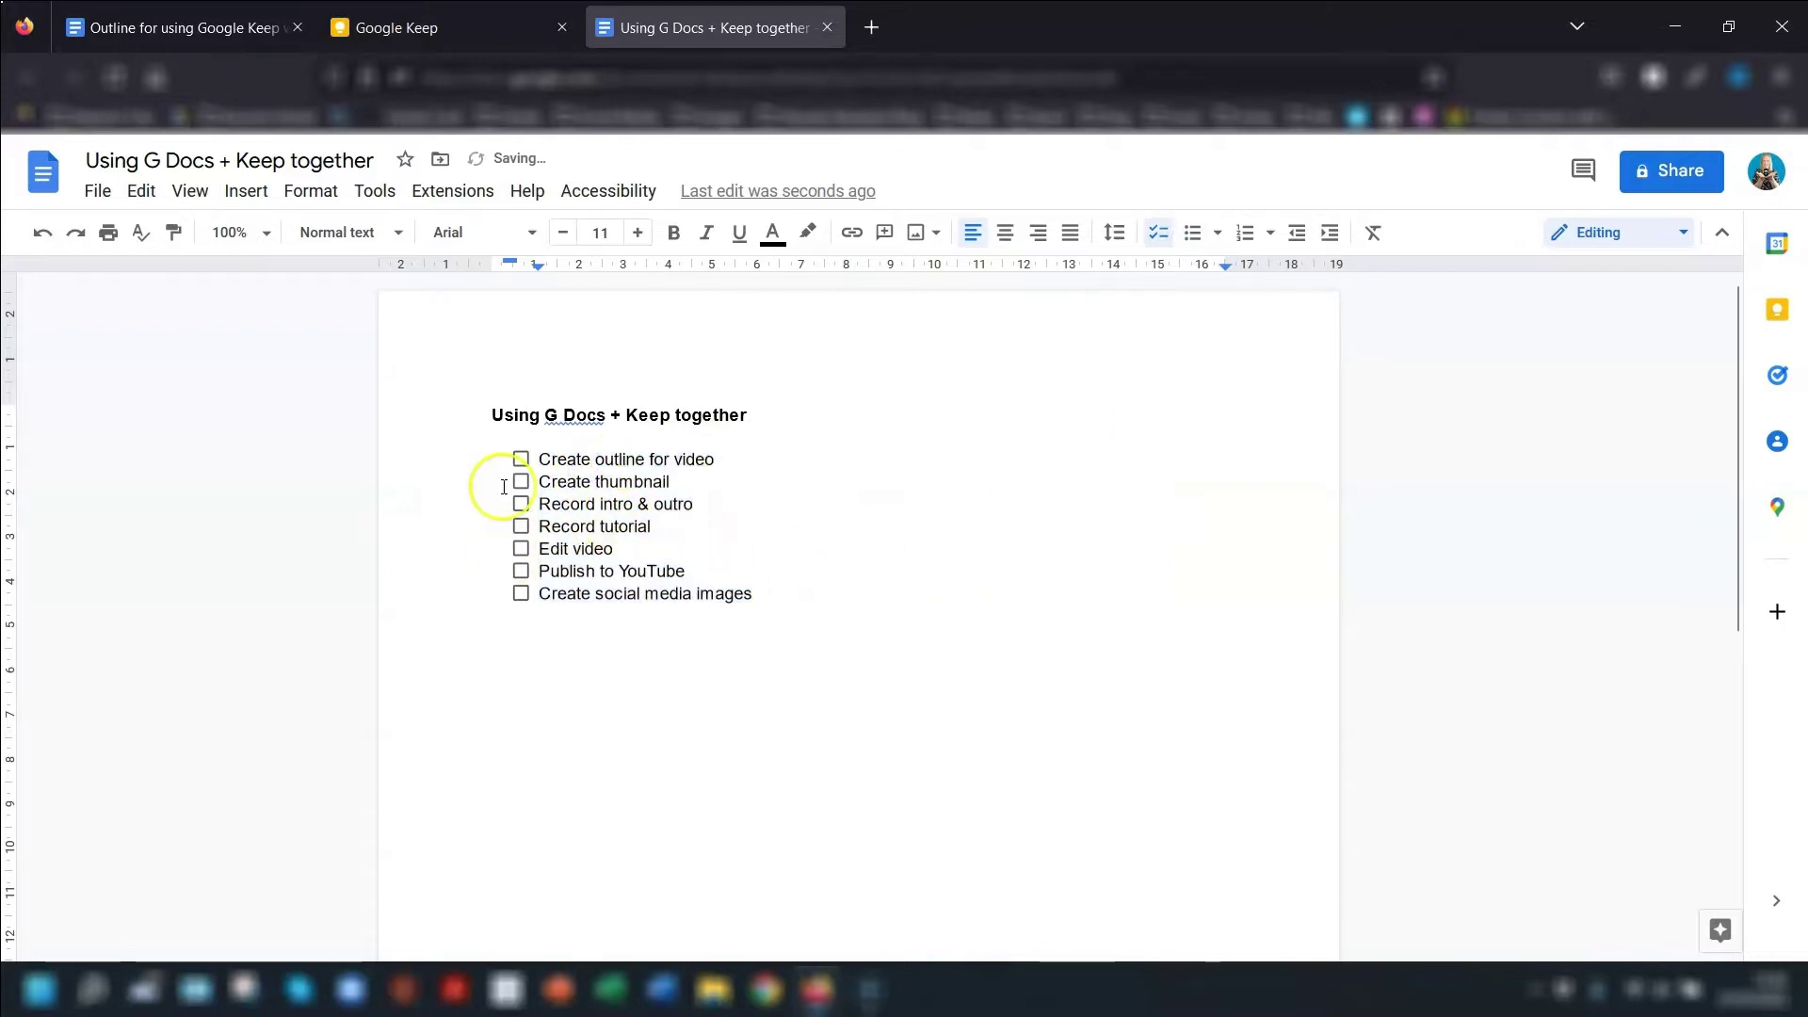
pyautogui.hotkey('ctrl', 'pageup')
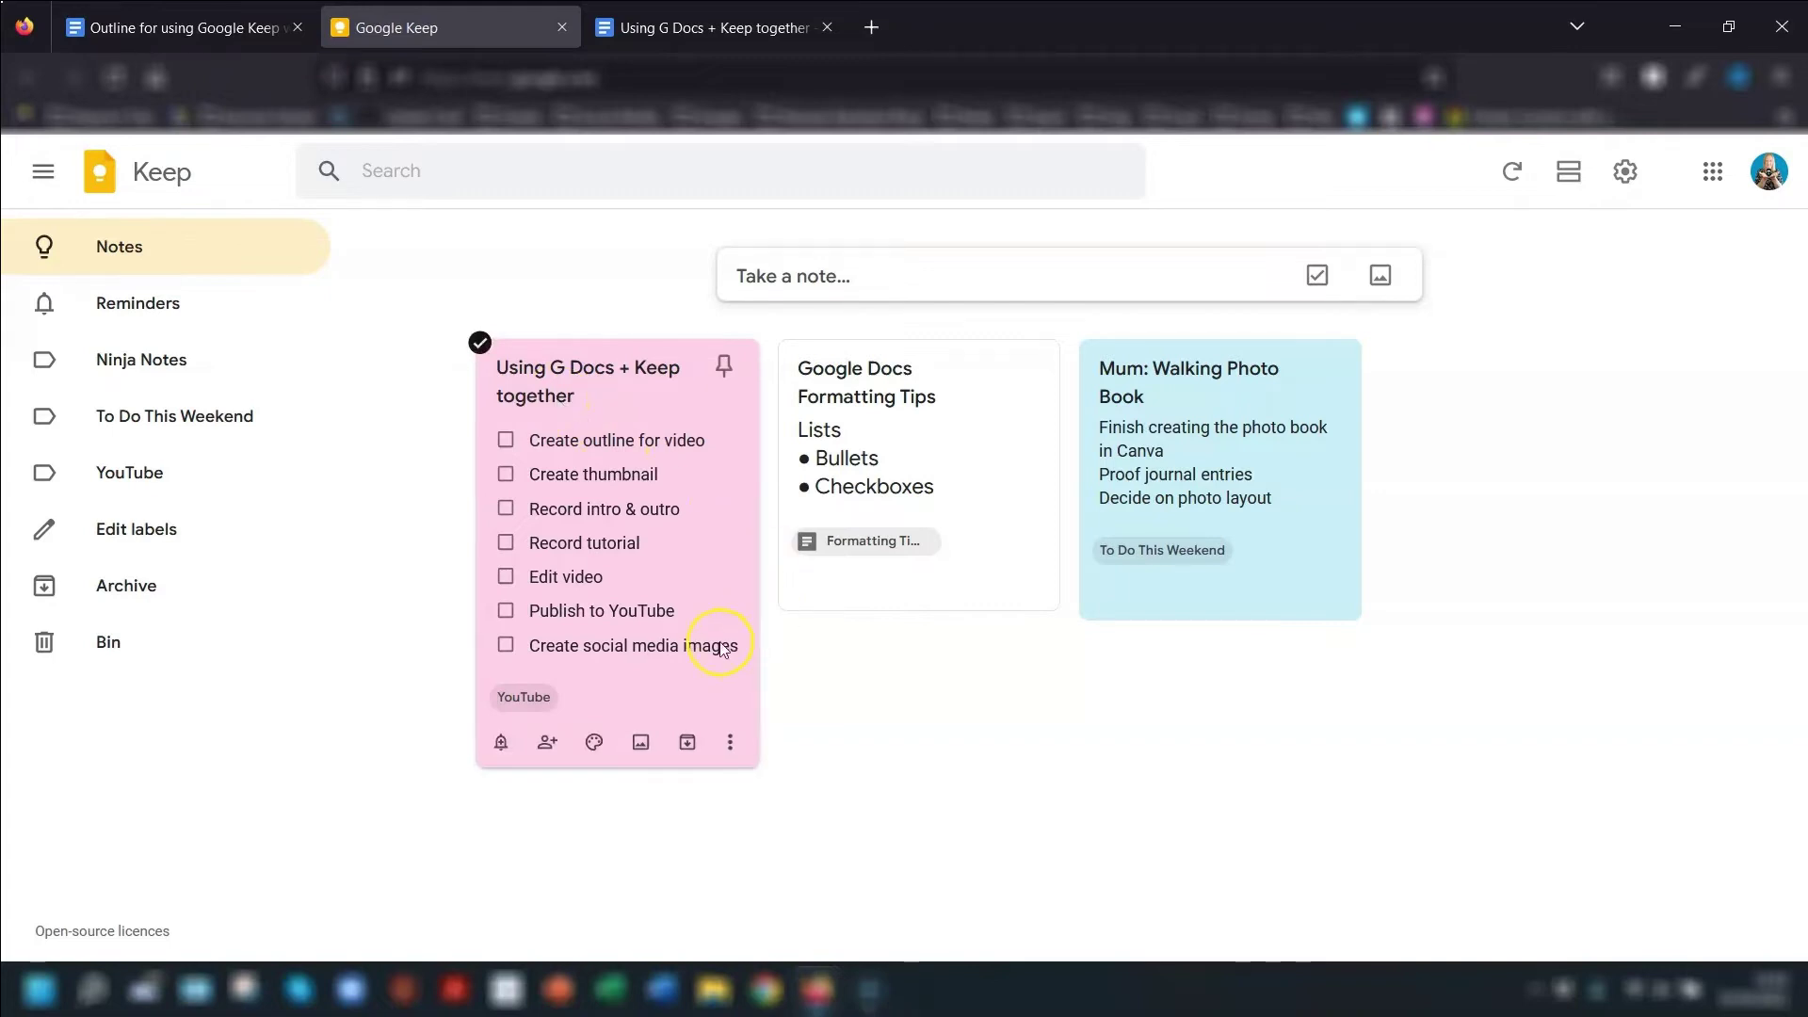
# Step: Reopen the pink note's options menu, then close the Keep and copied-document tabs
pyautogui.click(731, 742)
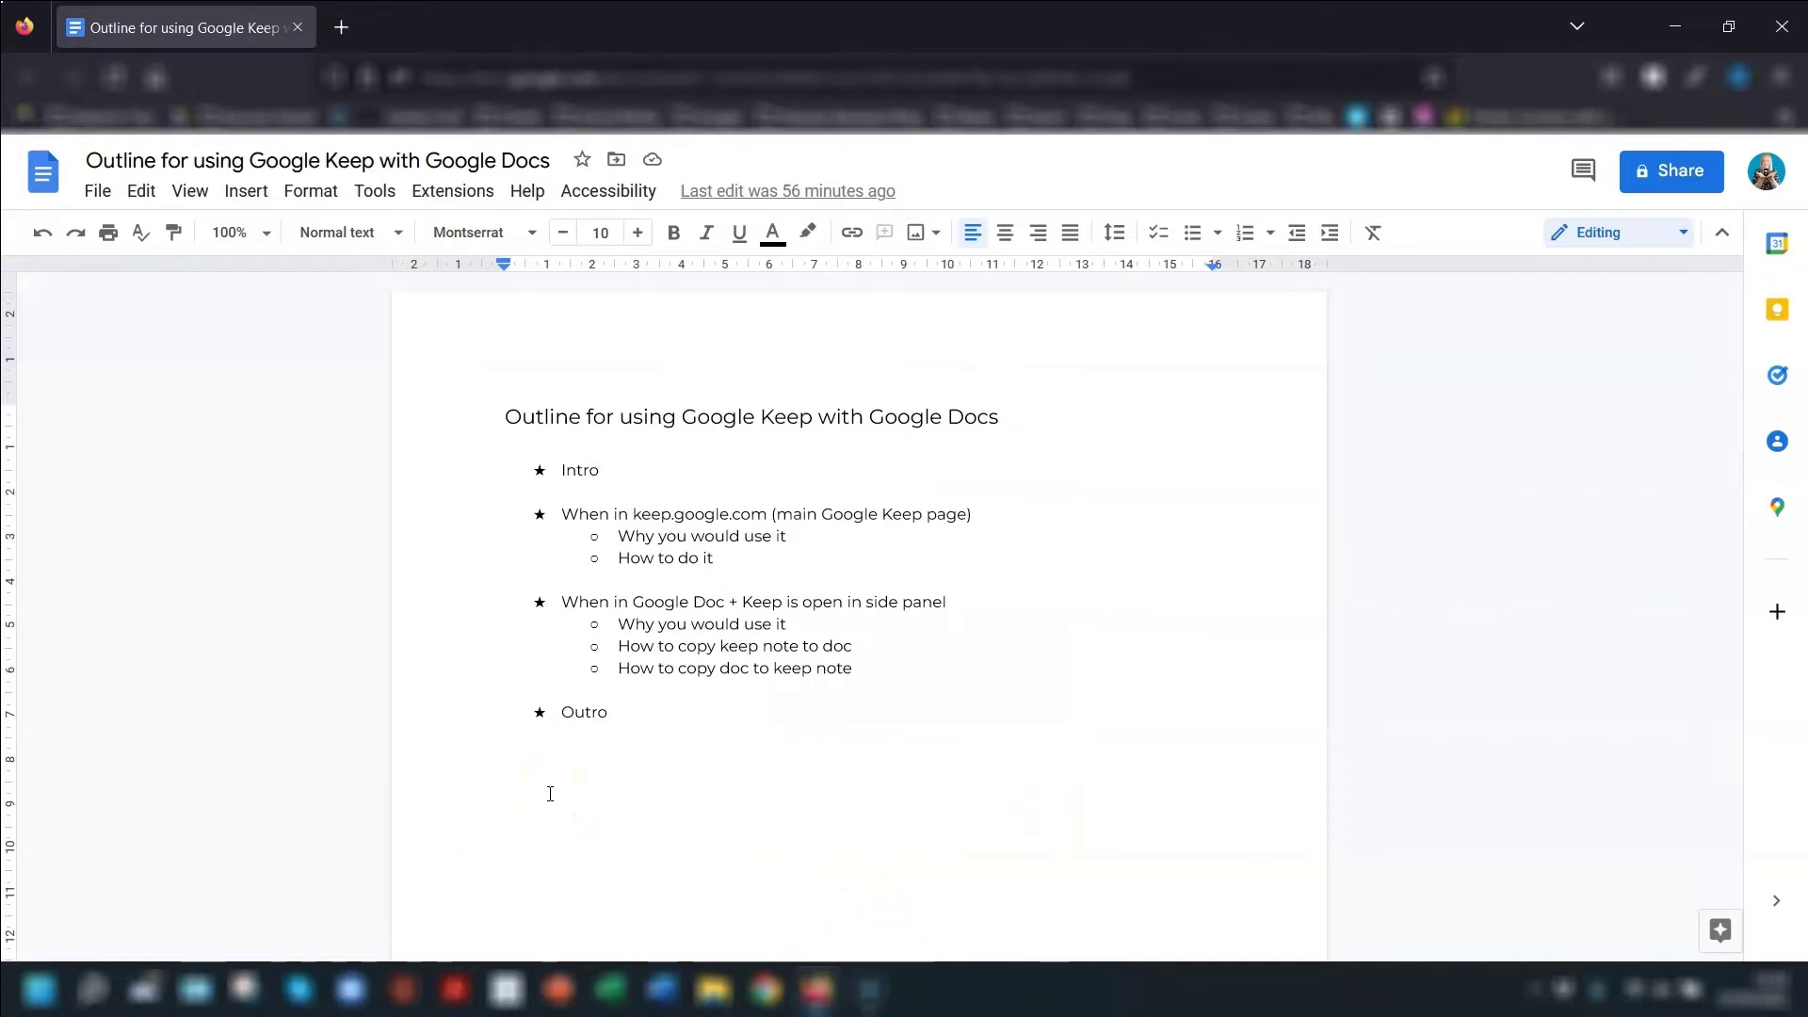
# Step: Drag the 'Mum: Walking Photo Book' note from the Keep side panel into the document below Outro
pyautogui.click(549, 794)
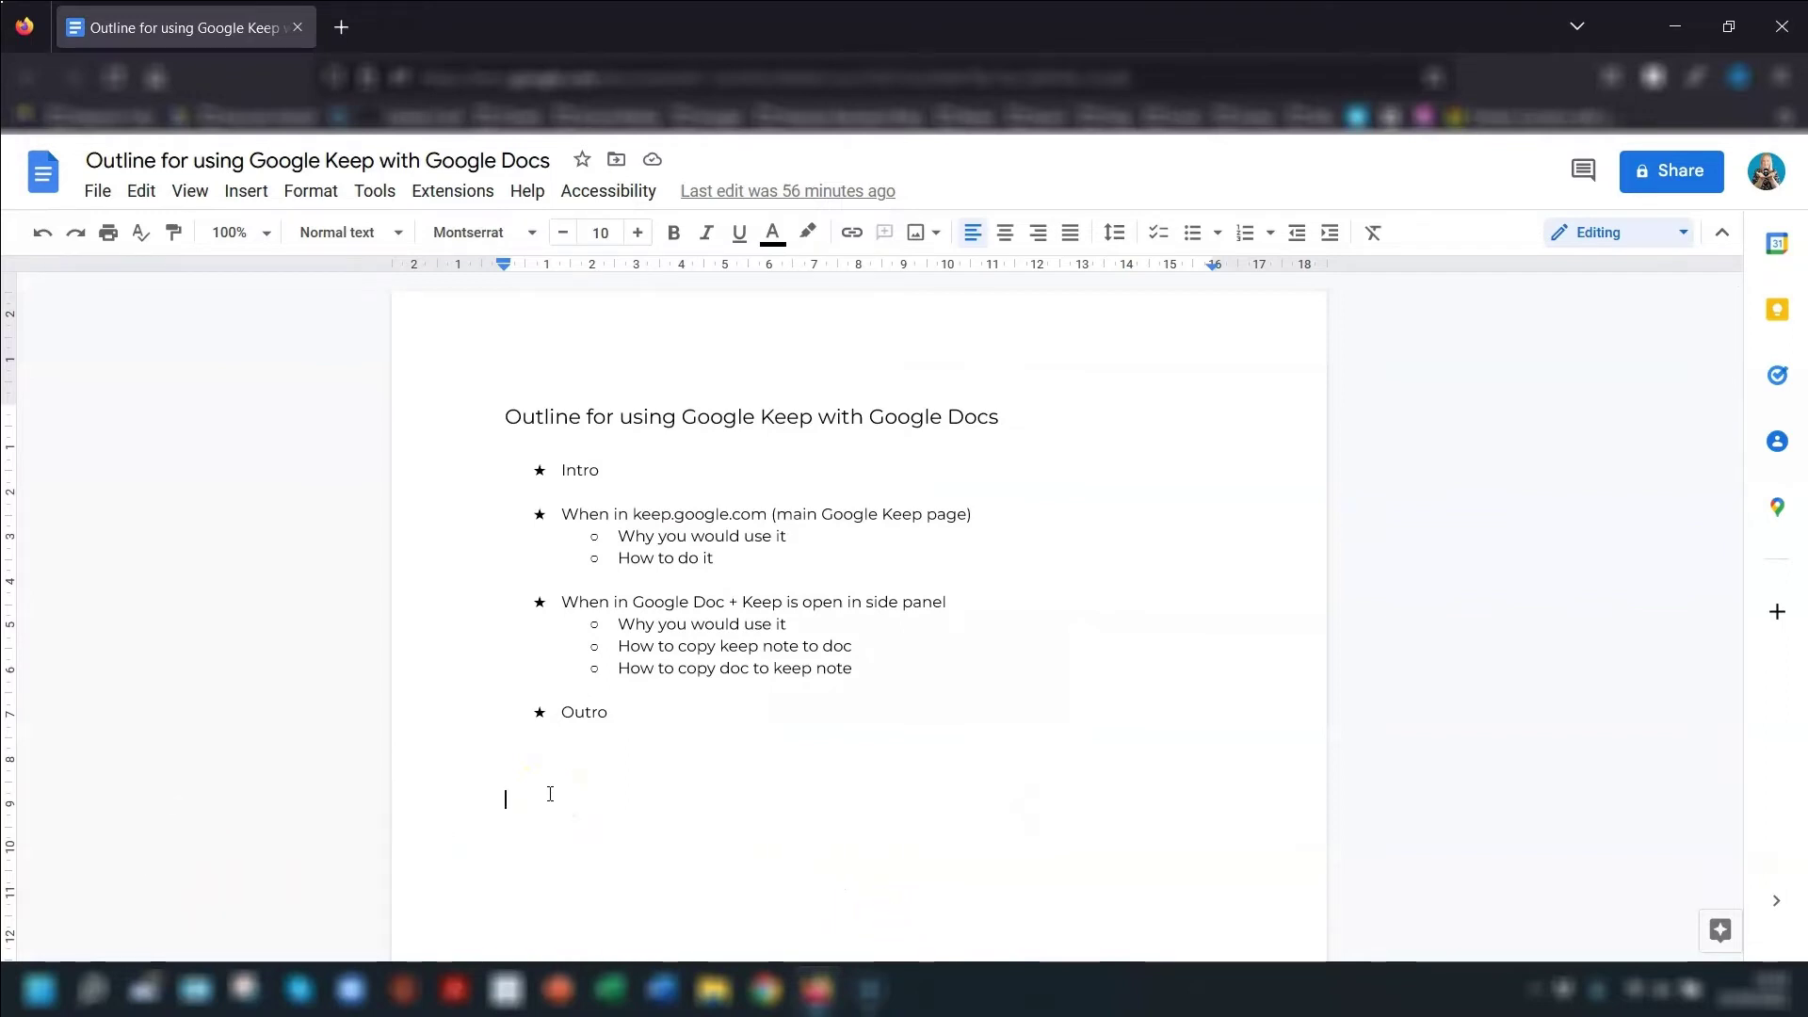
pyautogui.click(1779, 315)
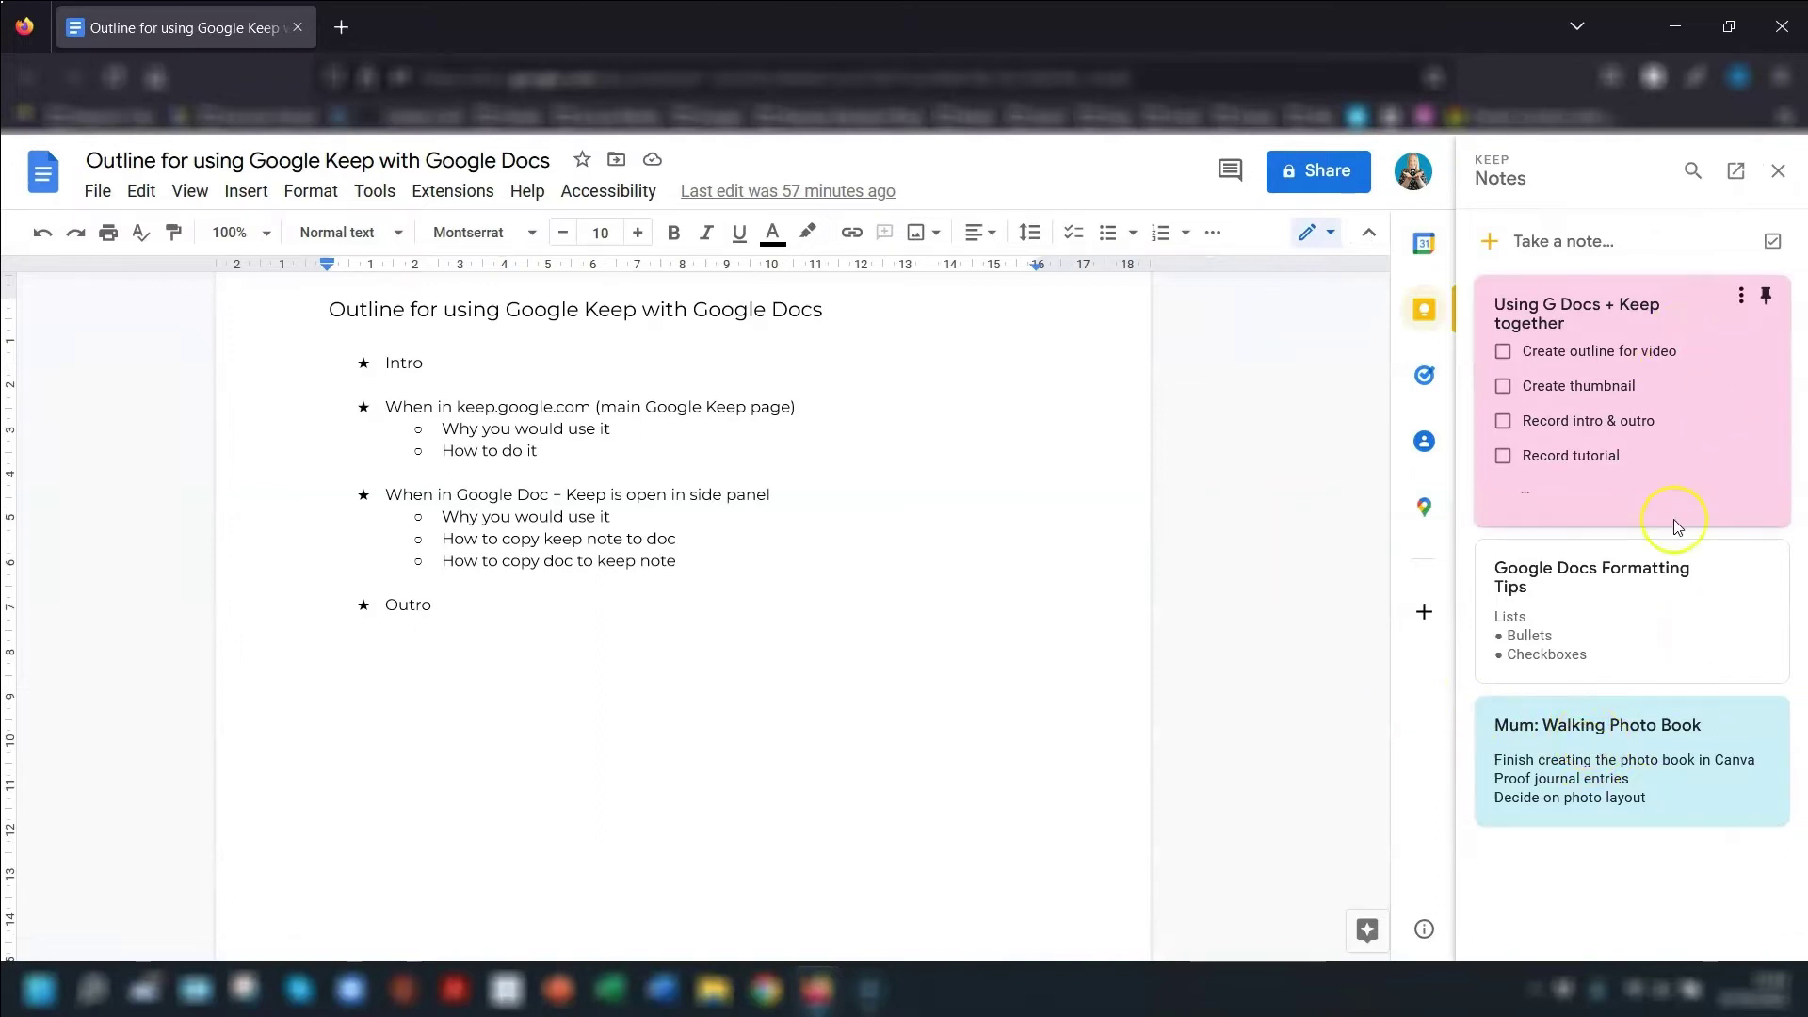
pyautogui.moveTo(1647, 759); pyautogui.dragTo(386, 699)
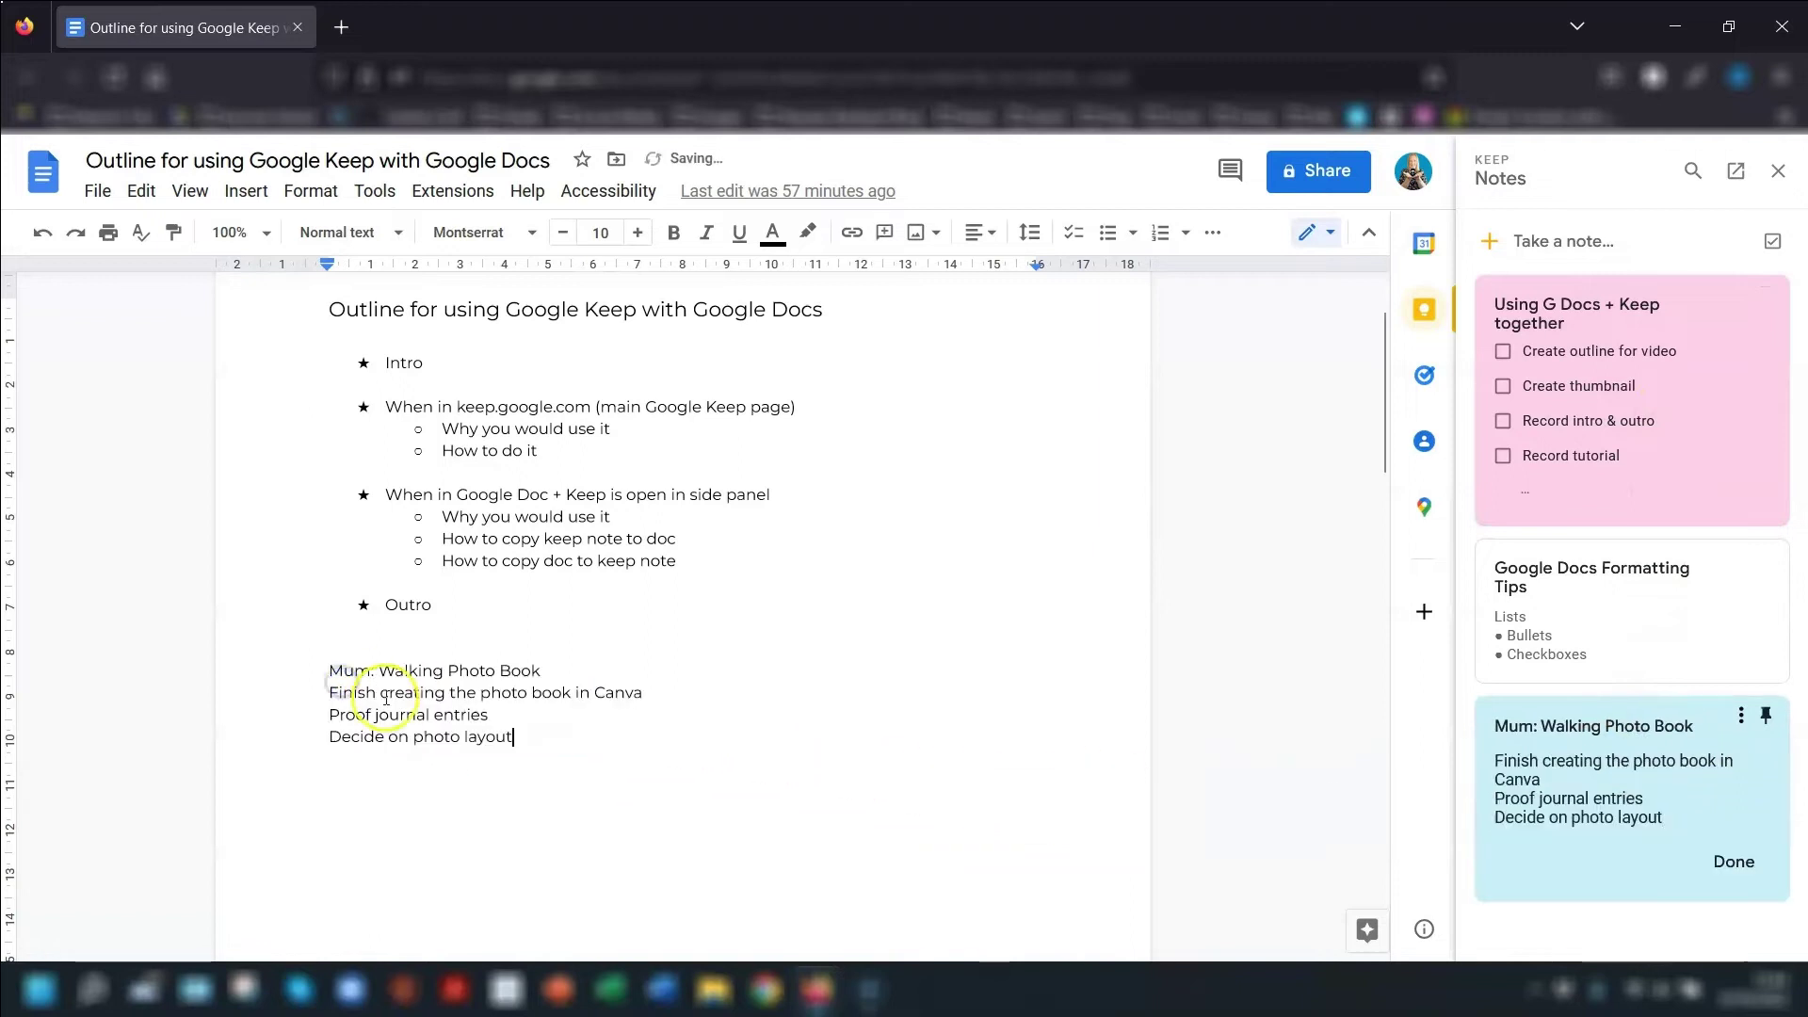
pyautogui.scroll(-2, 1170, 613)
# Step: Add the 'Using G Docs + Keep together' note to the document using its Keep panel menu
pyautogui.click(1721, 595)
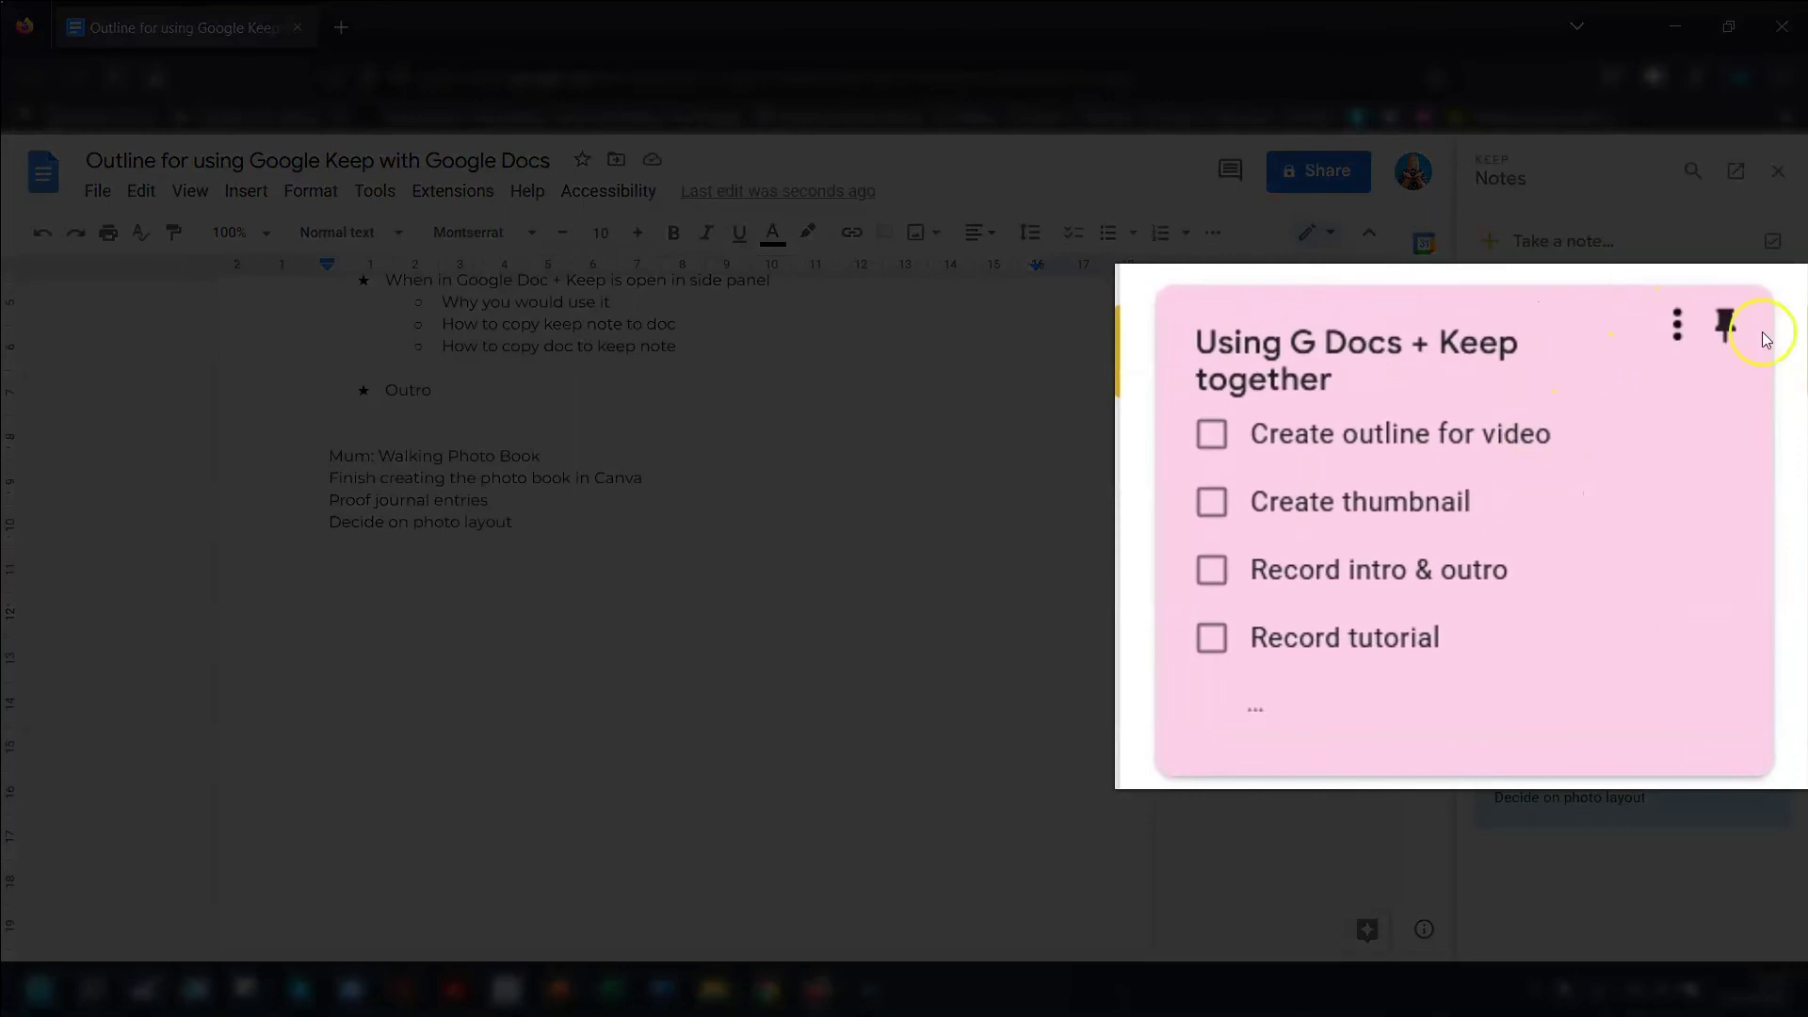
pyautogui.click(1676, 320)
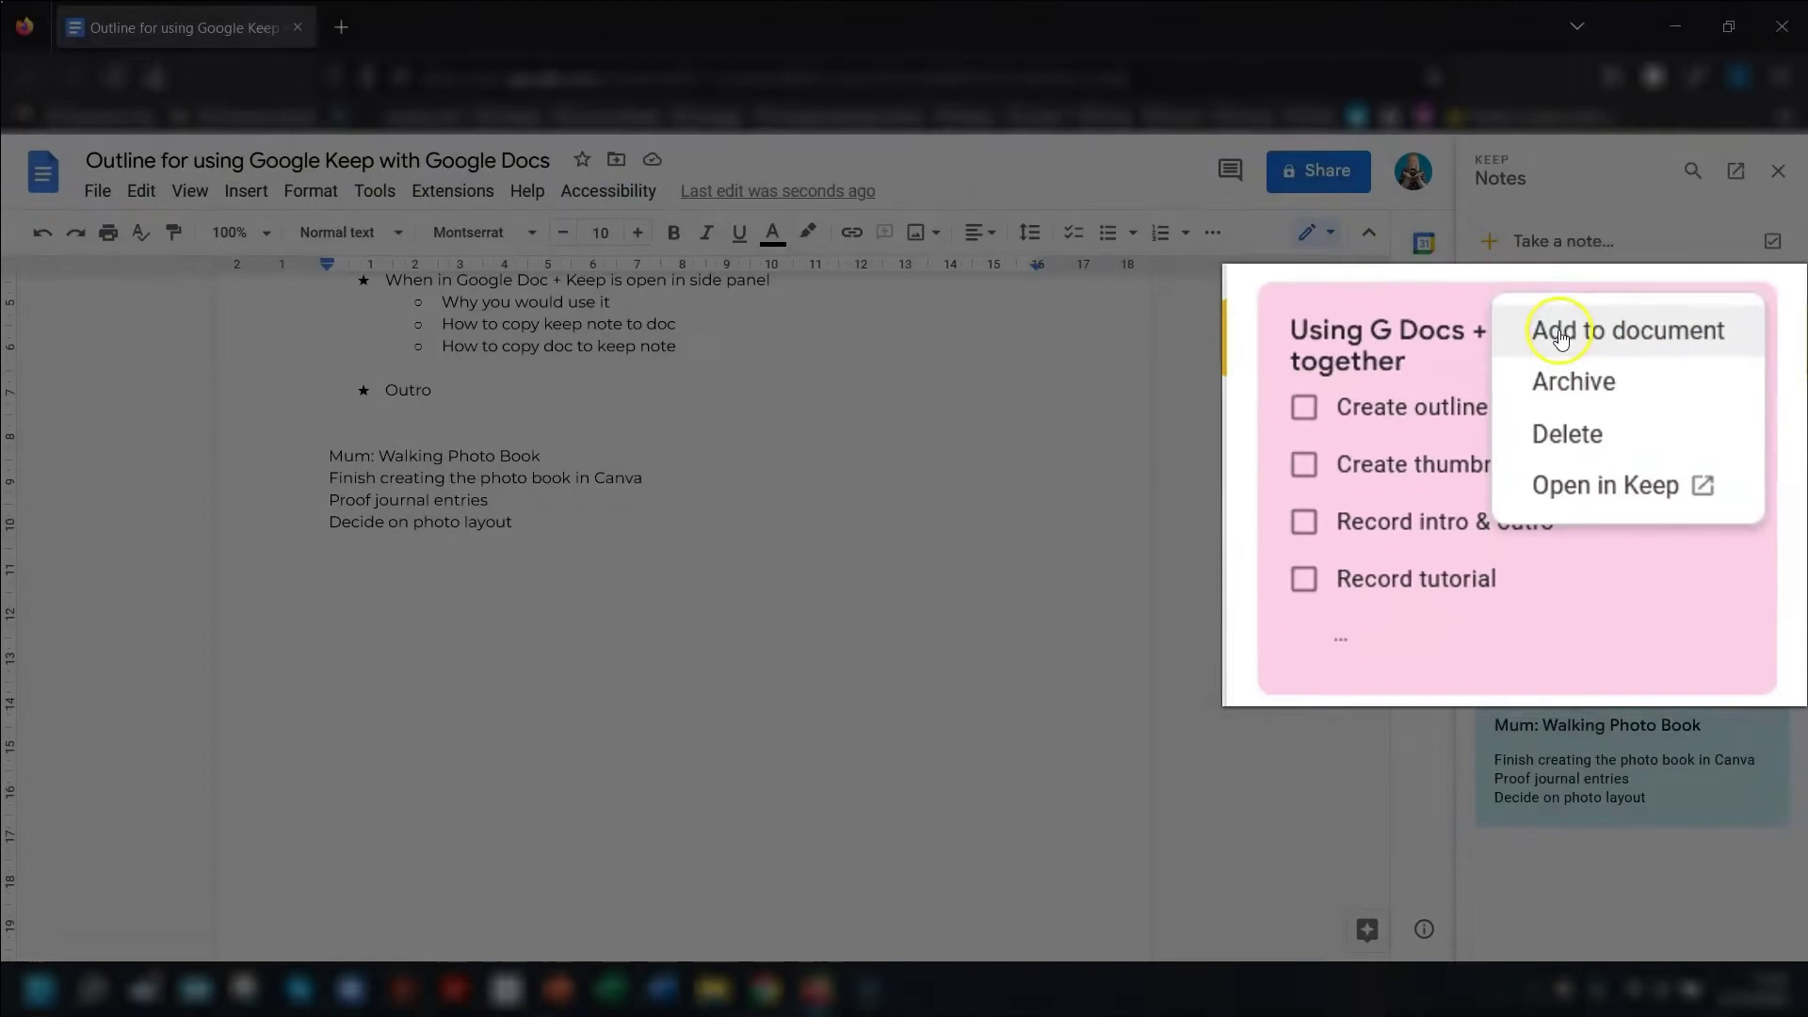
pyautogui.click(1608, 344)
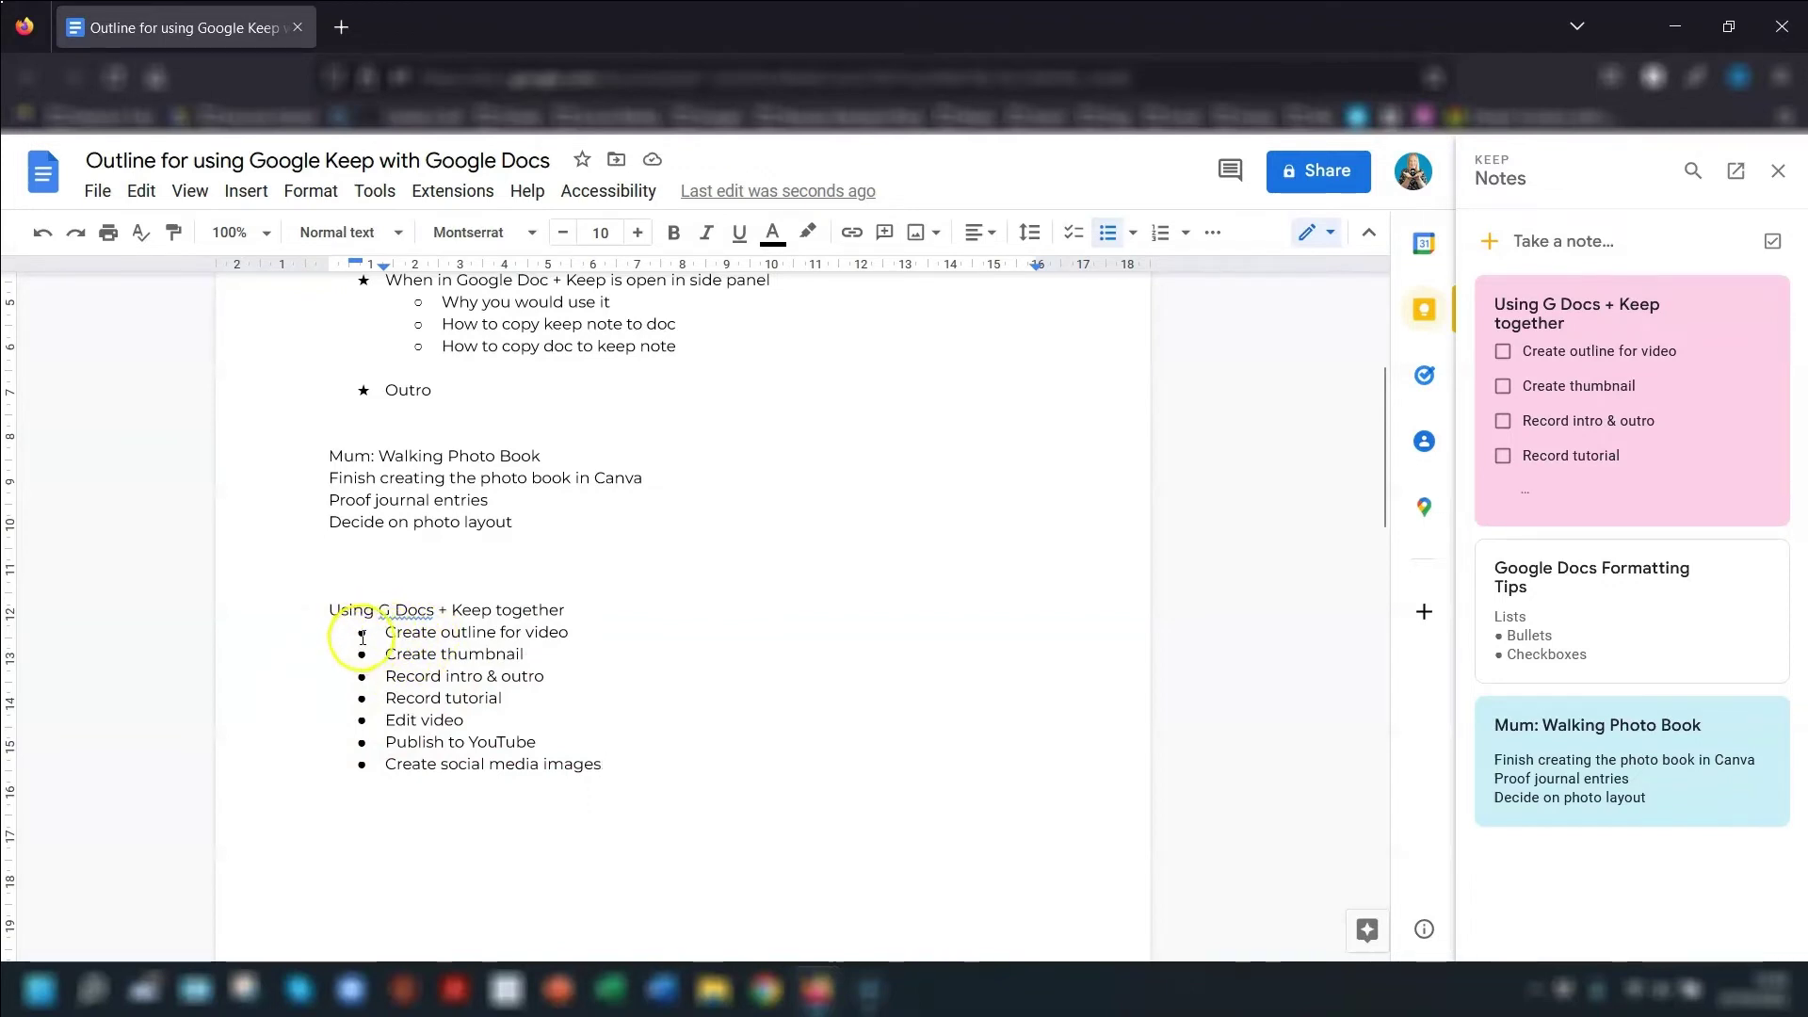
# Step: Convert the seven inserted task bullets into a checklist
pyautogui.moveTo(390, 633); pyautogui.dragTo(621, 765)
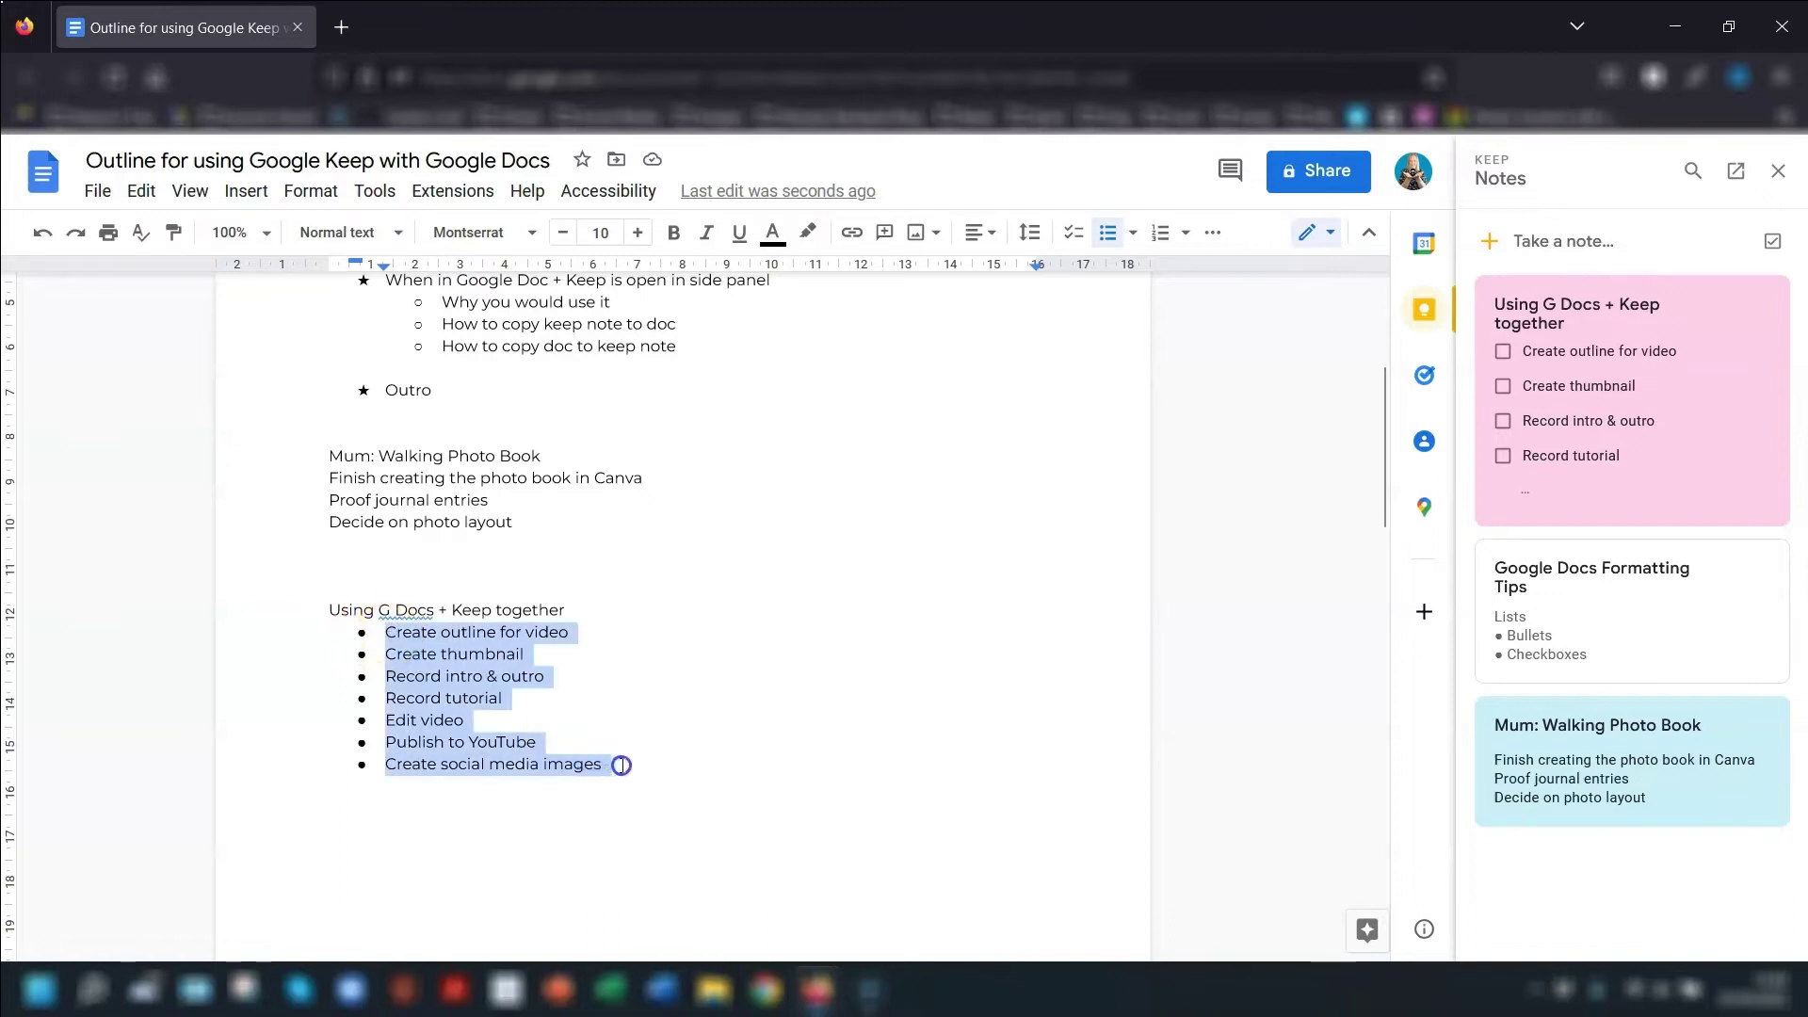
pyautogui.click(1072, 236)
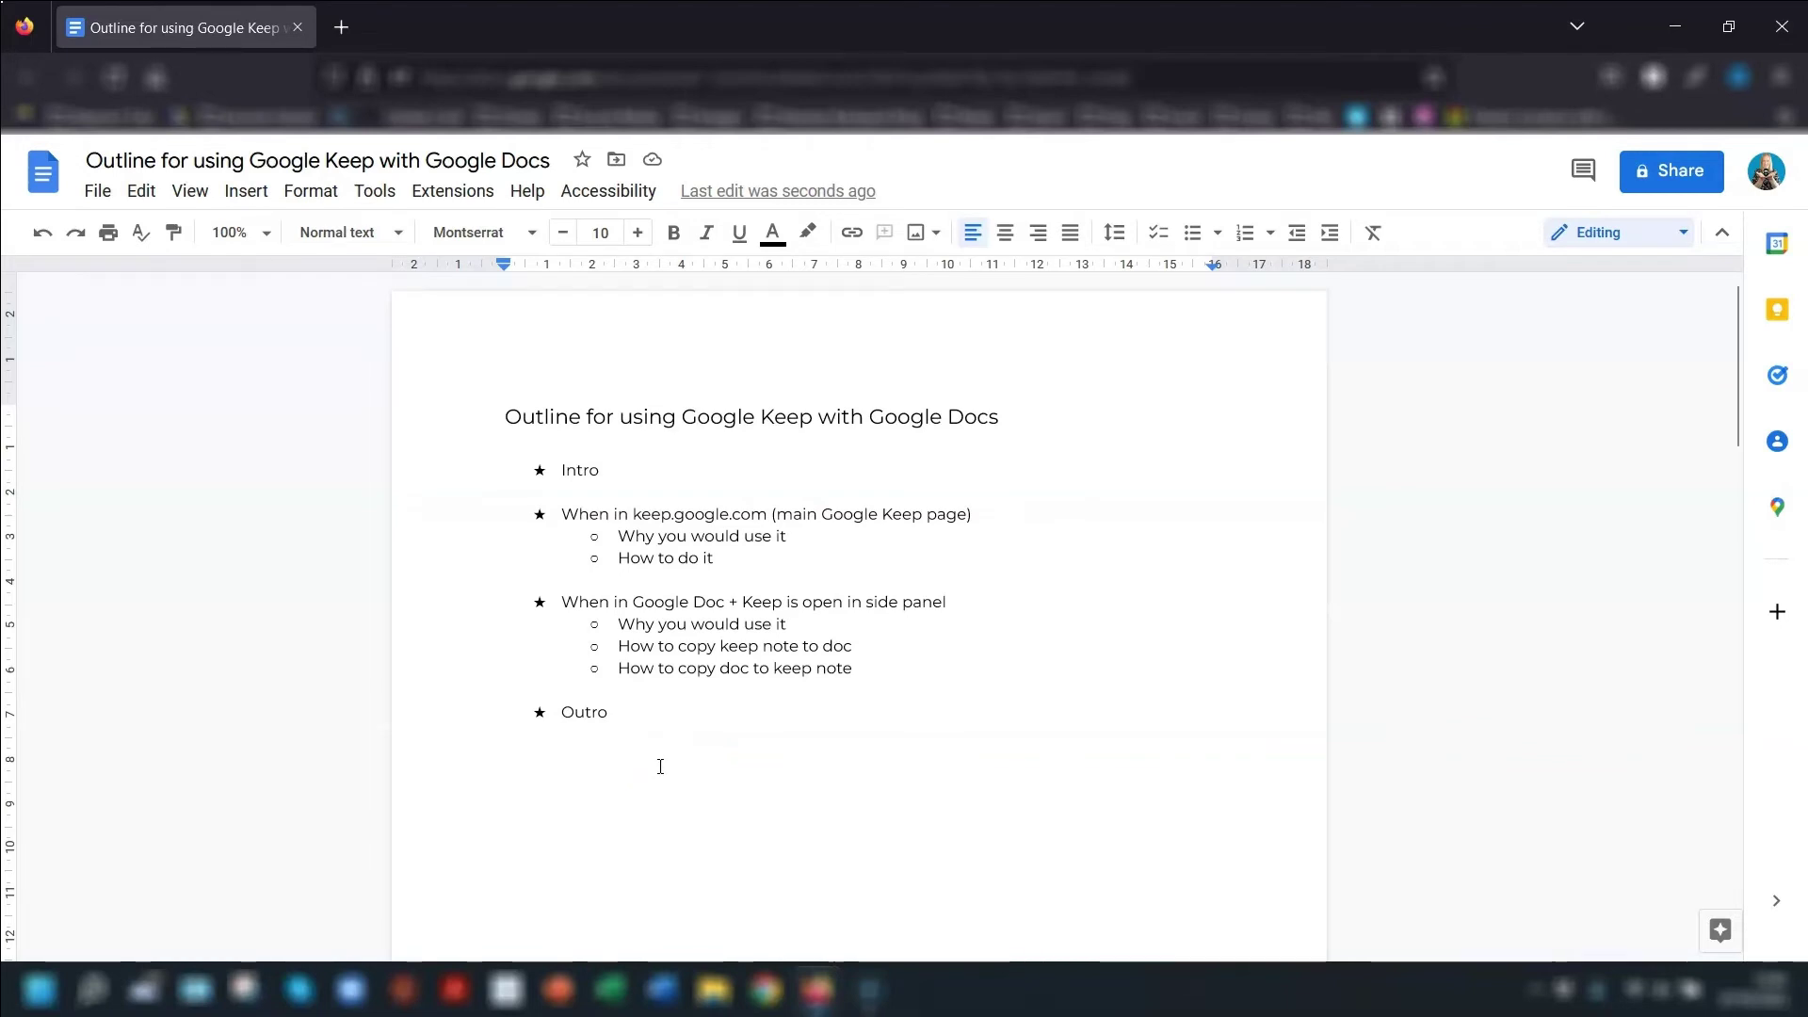
# Step: Save the outline's title and bullet points as a Keep note and open it for editing
pyautogui.moveTo(502, 417); pyautogui.dragTo(869, 668)
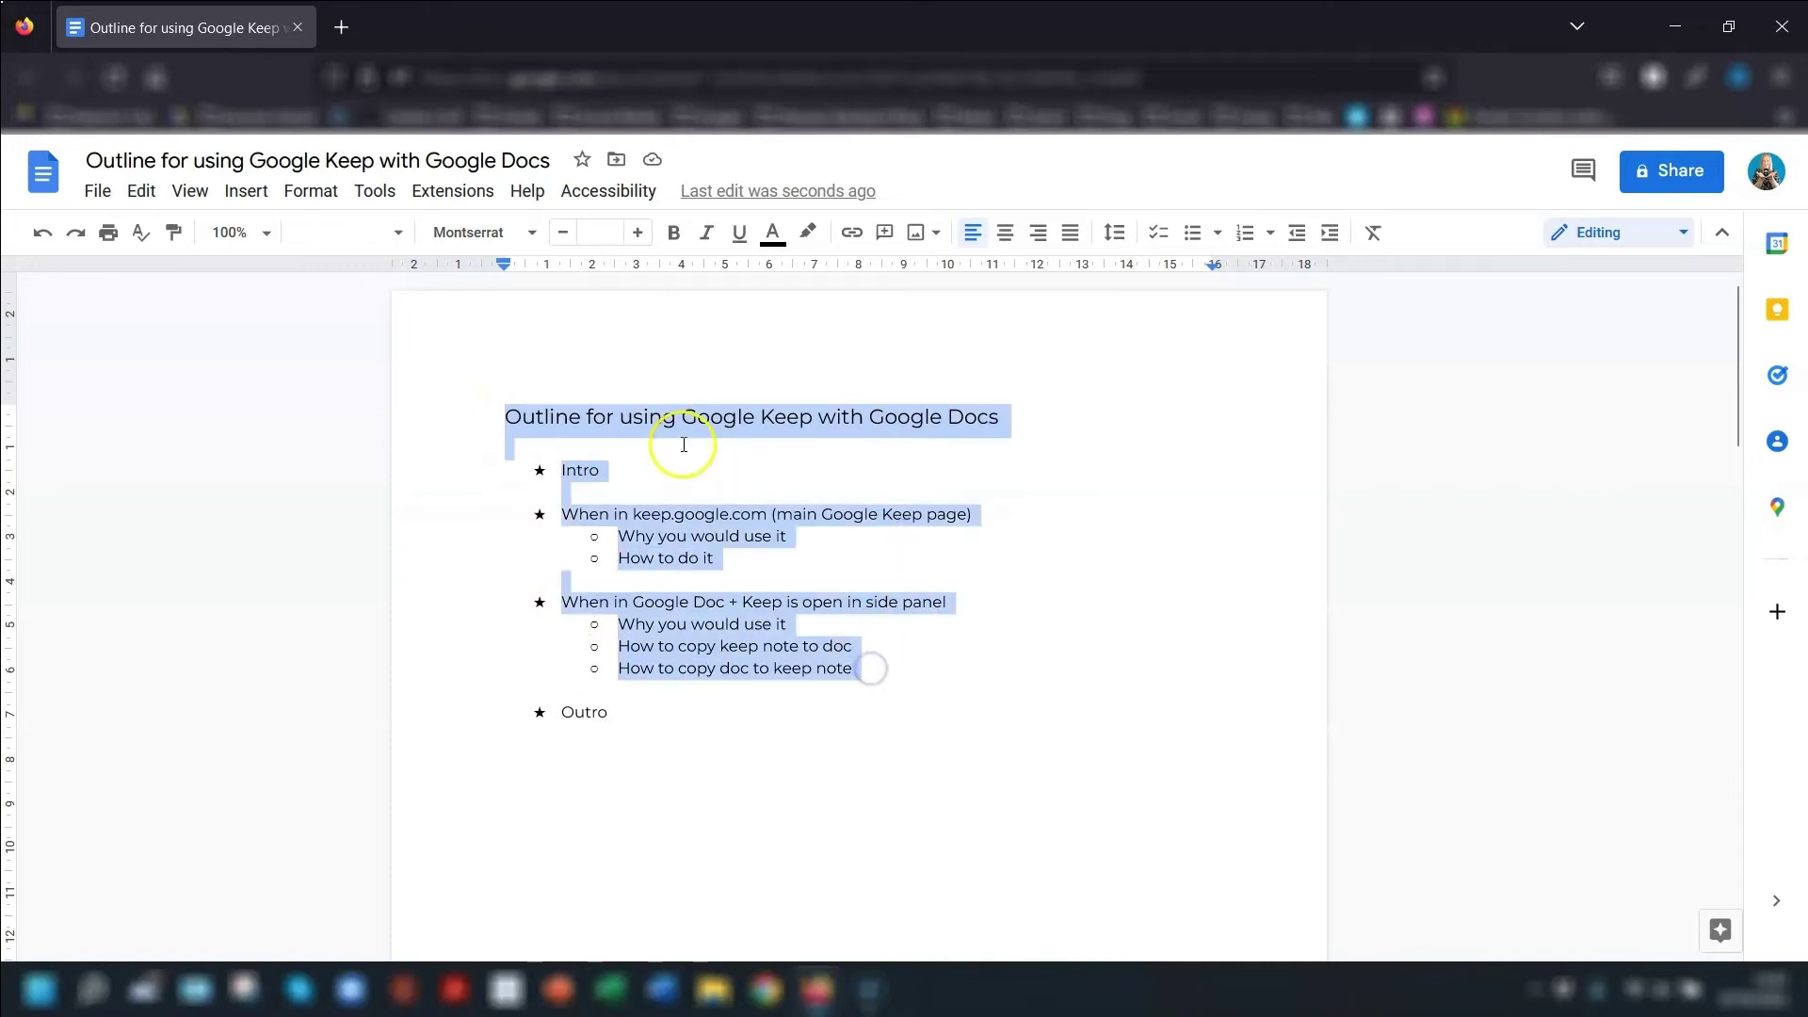
pyautogui.rightClick(688, 388)
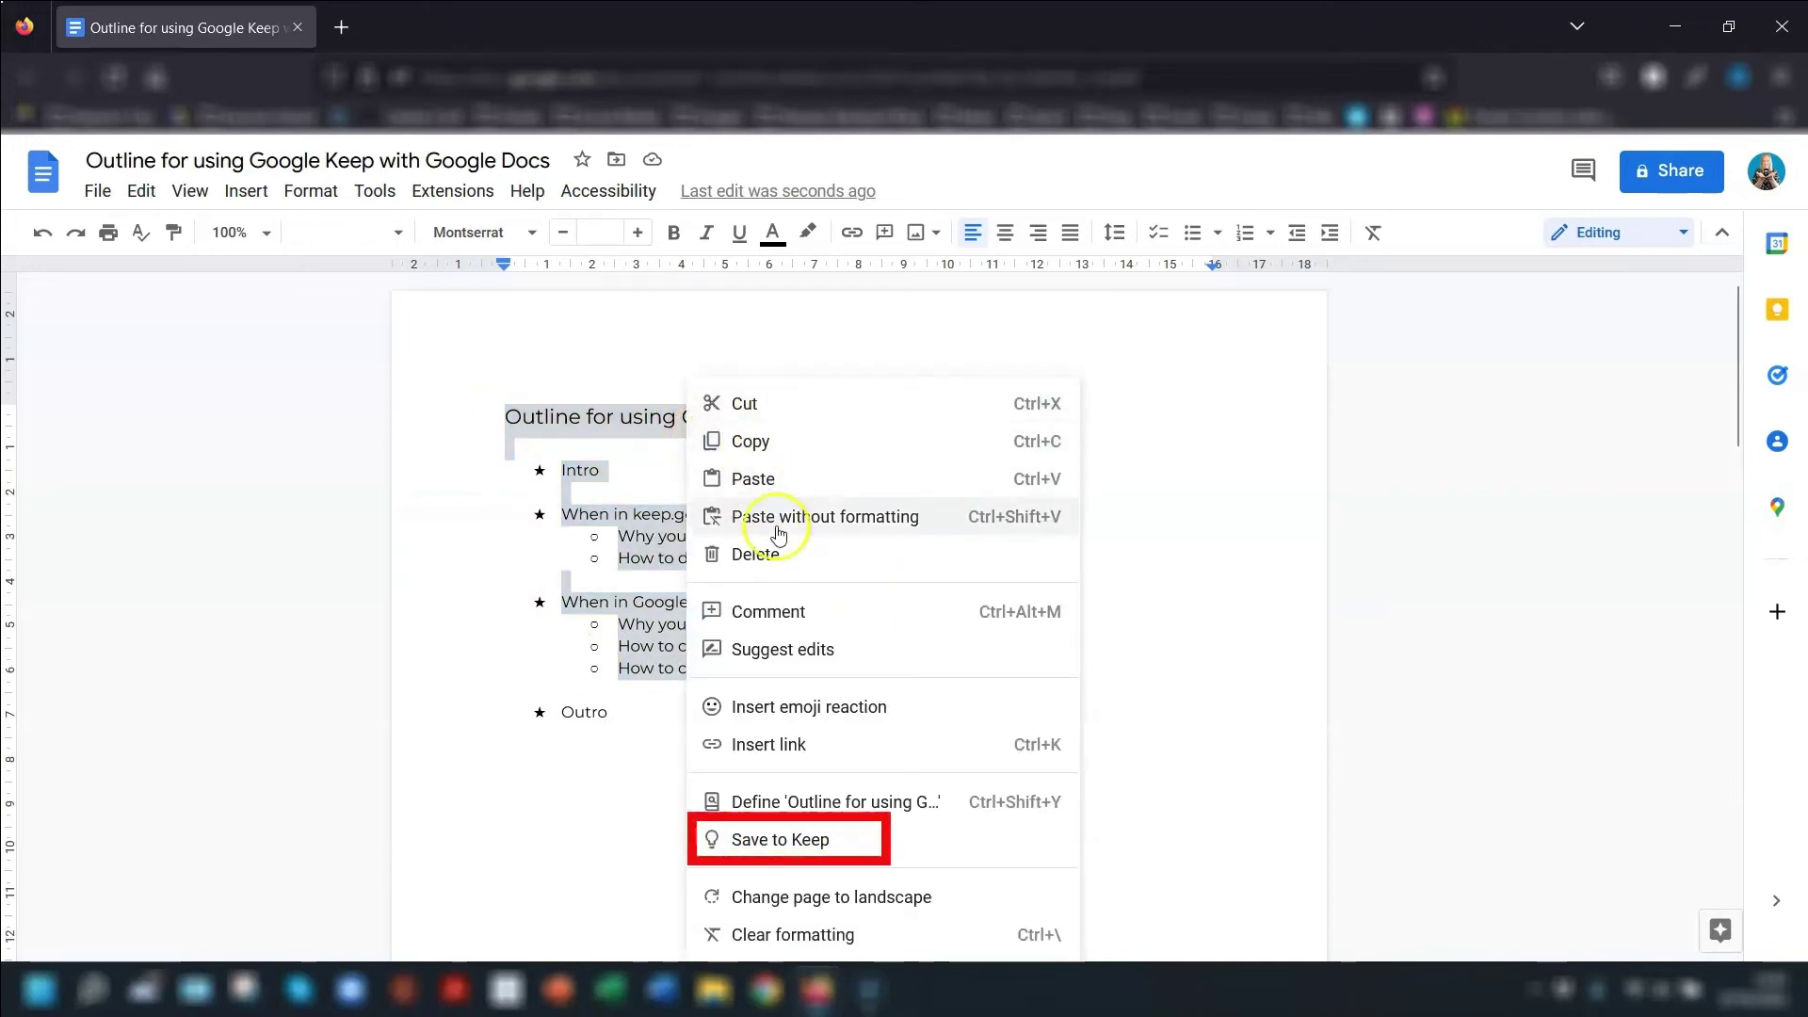
pyautogui.click(756, 845)
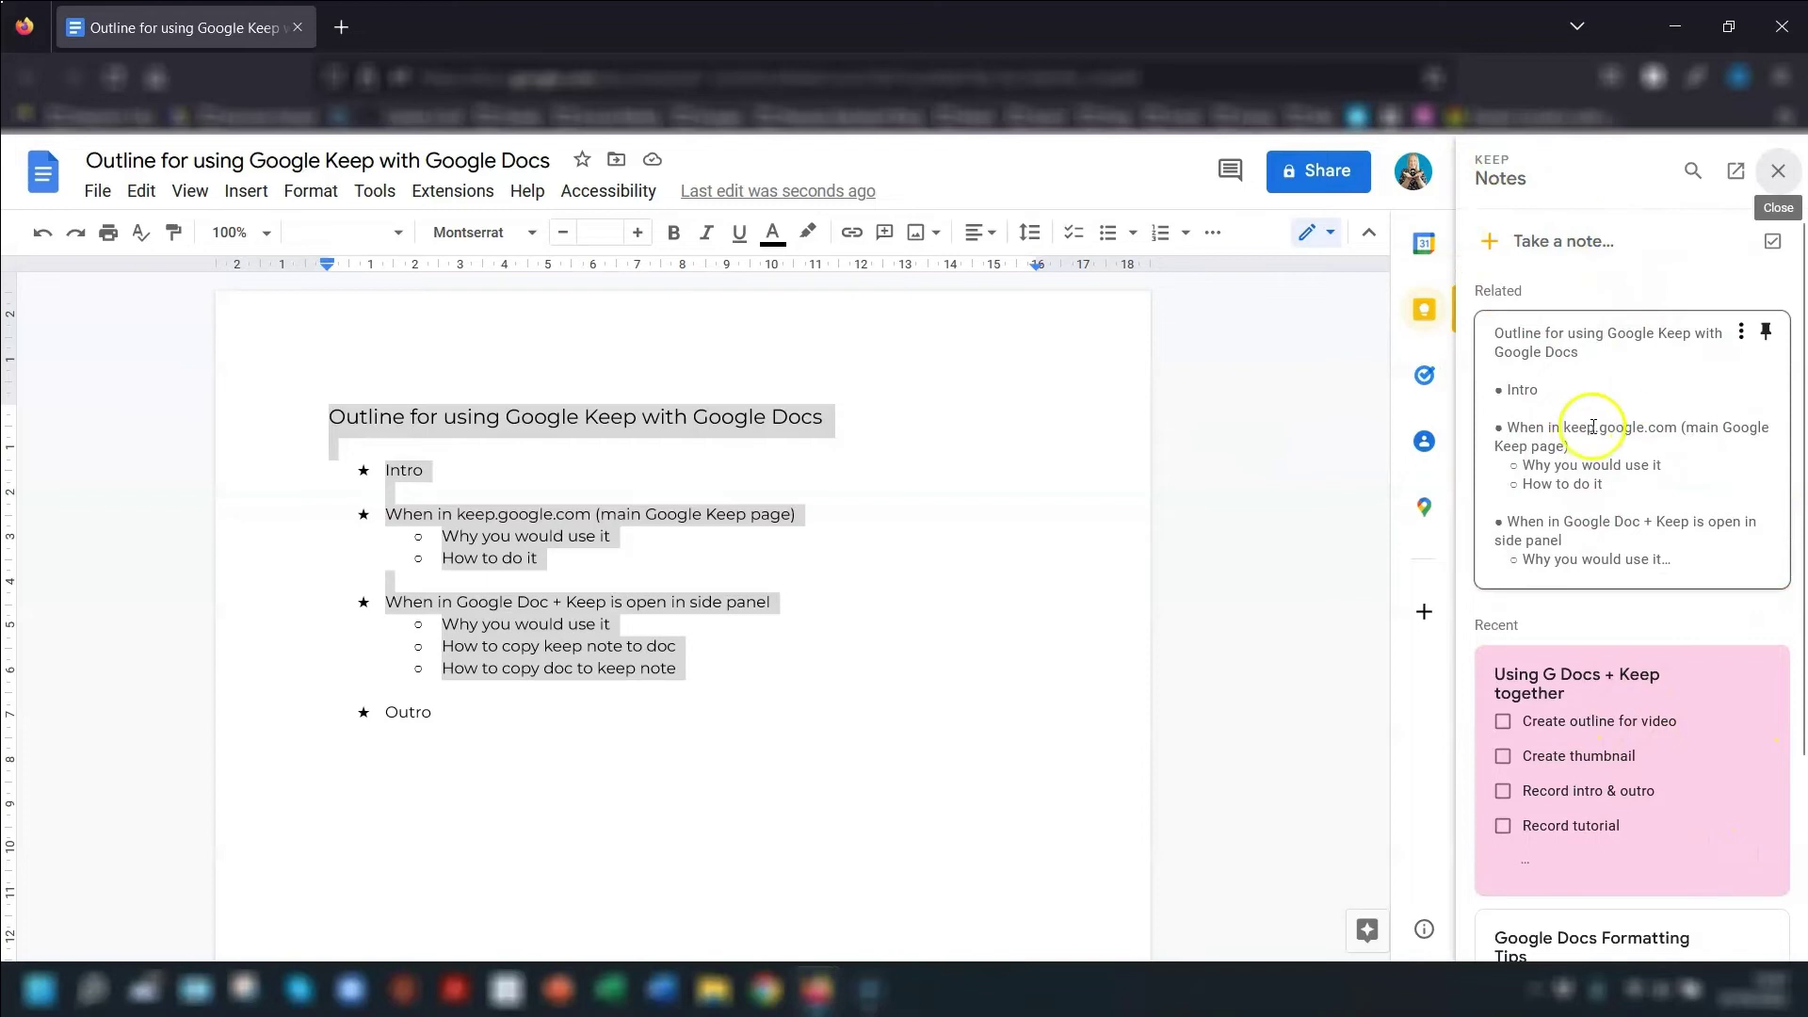
pyautogui.click(1539, 346)
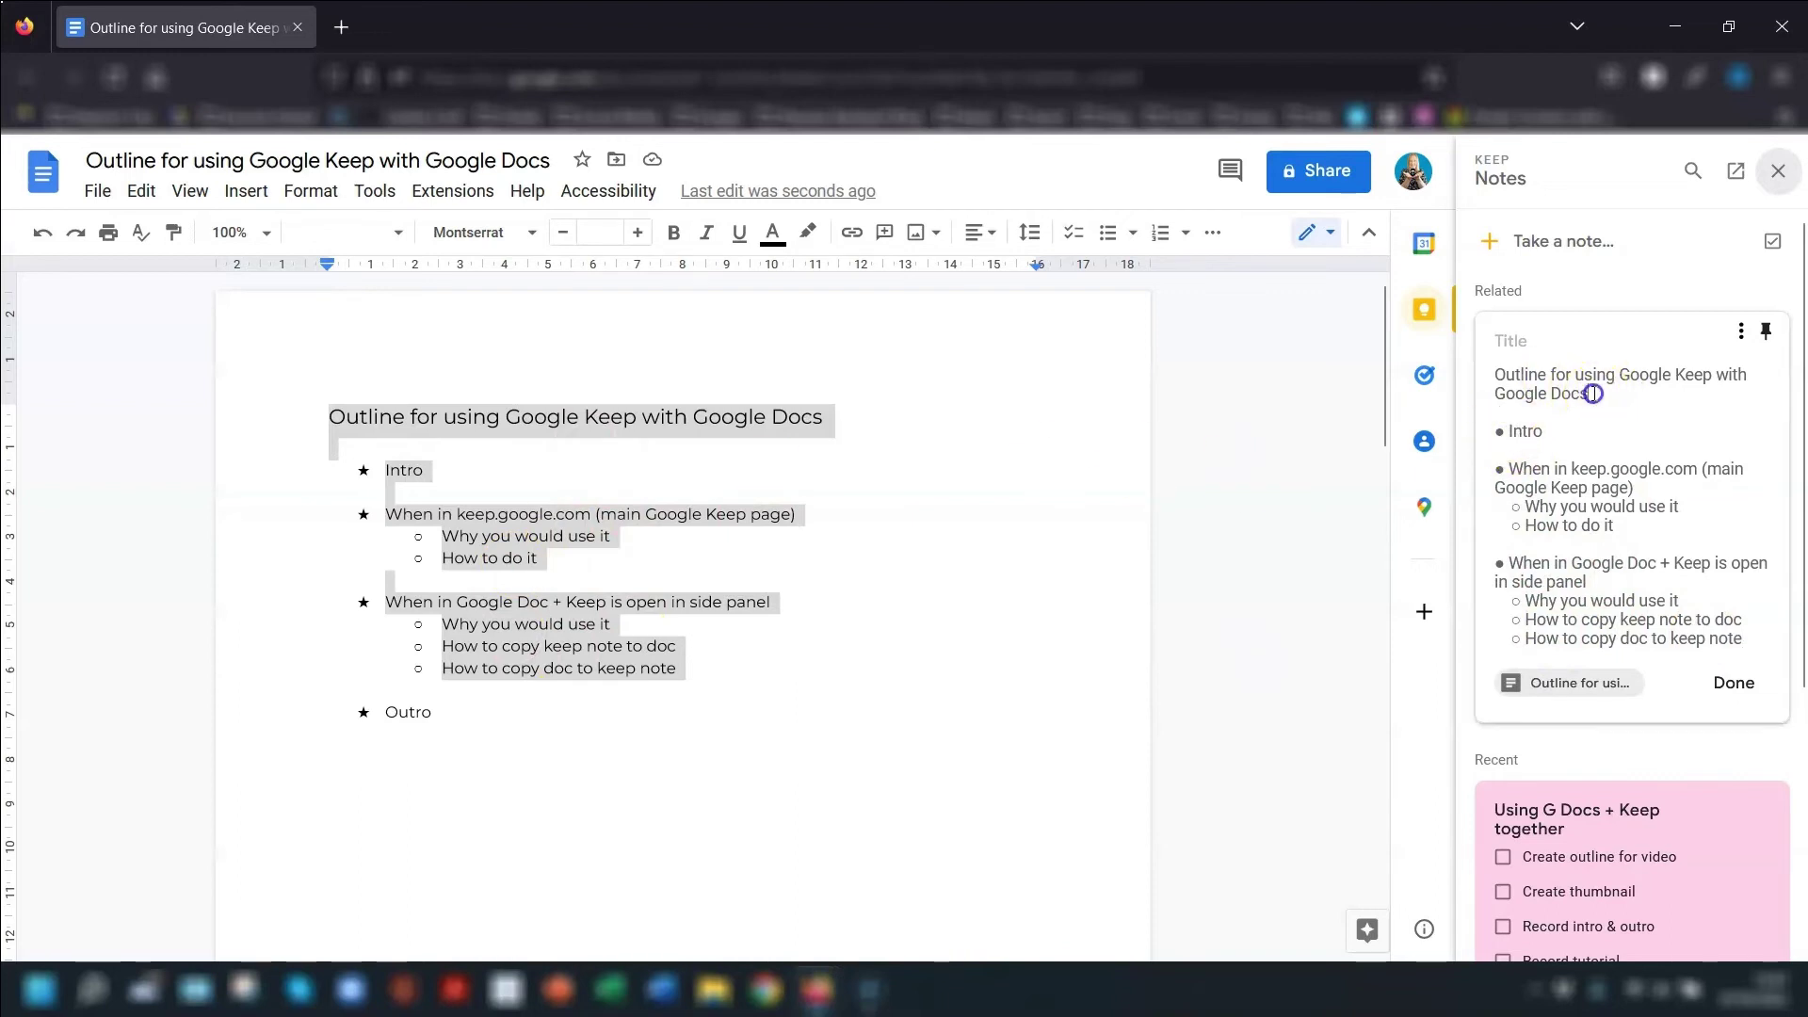
# Step: Move the note's first line into its title and finish editing the note
pyautogui.moveTo(1500, 384); pyautogui.dragTo(1496, 374)
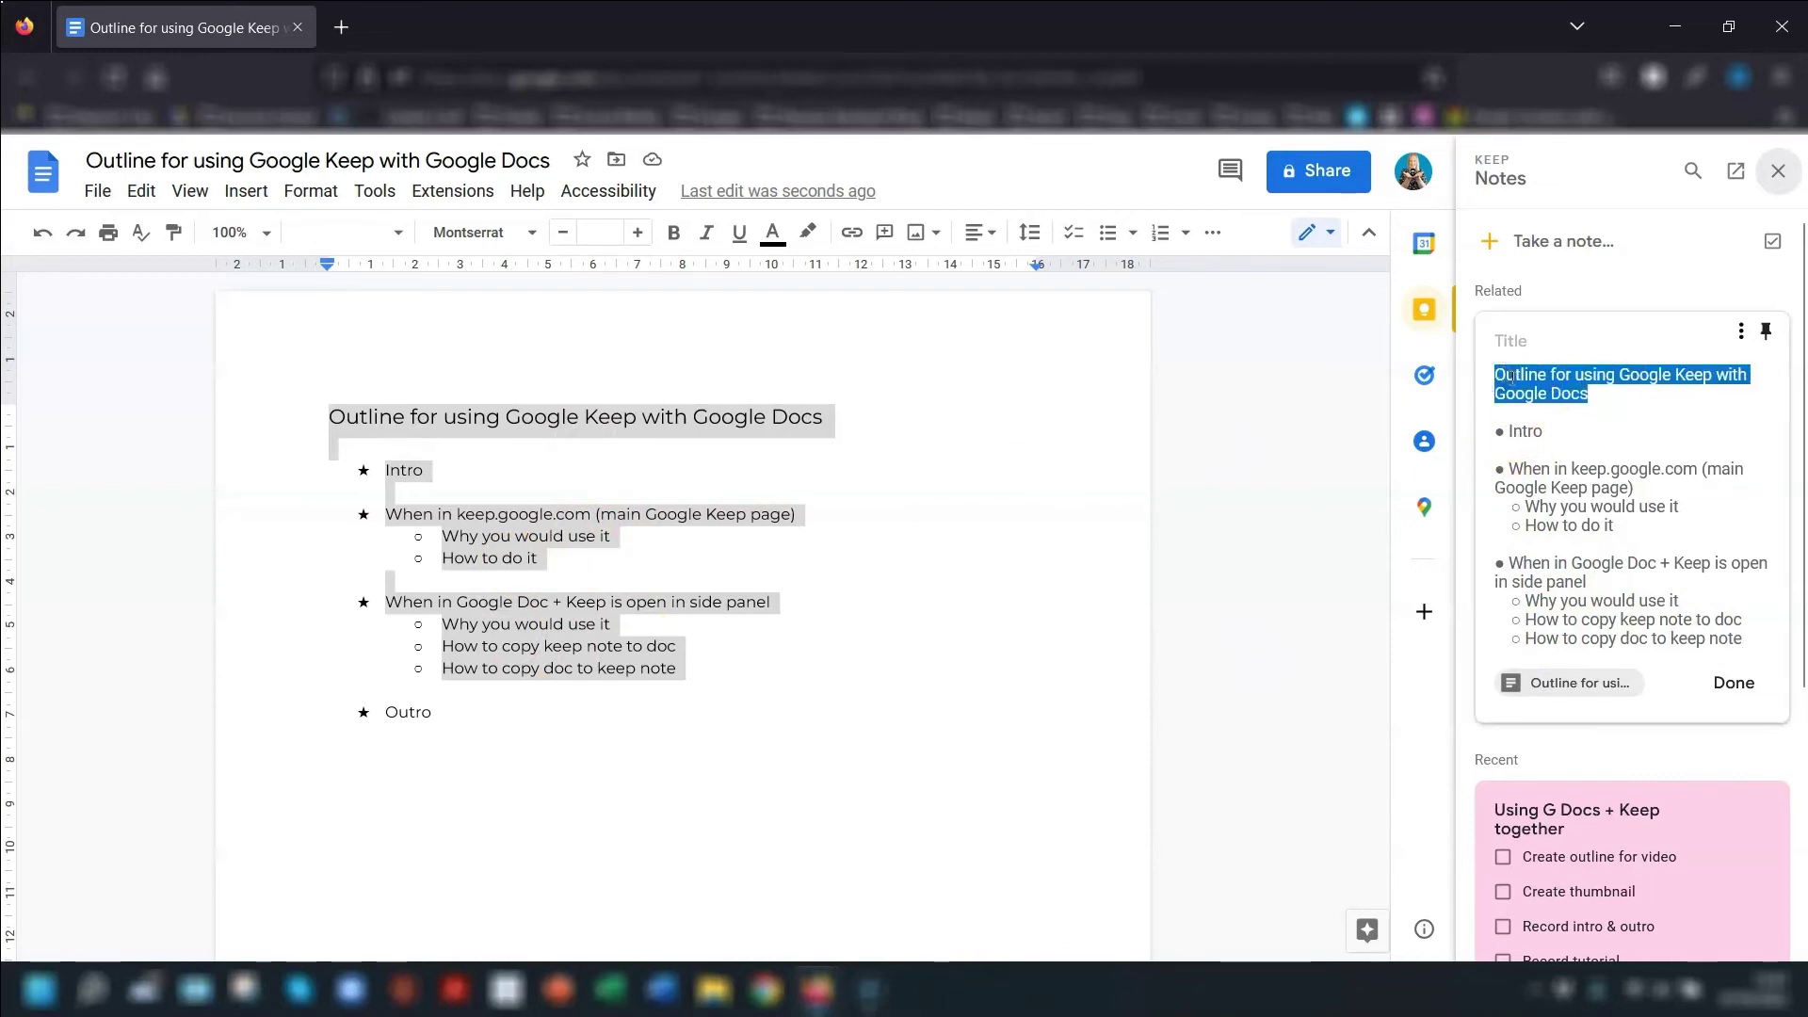
pyautogui.press('BackSpace')
pyautogui.hotkey('ctrl', 'z')
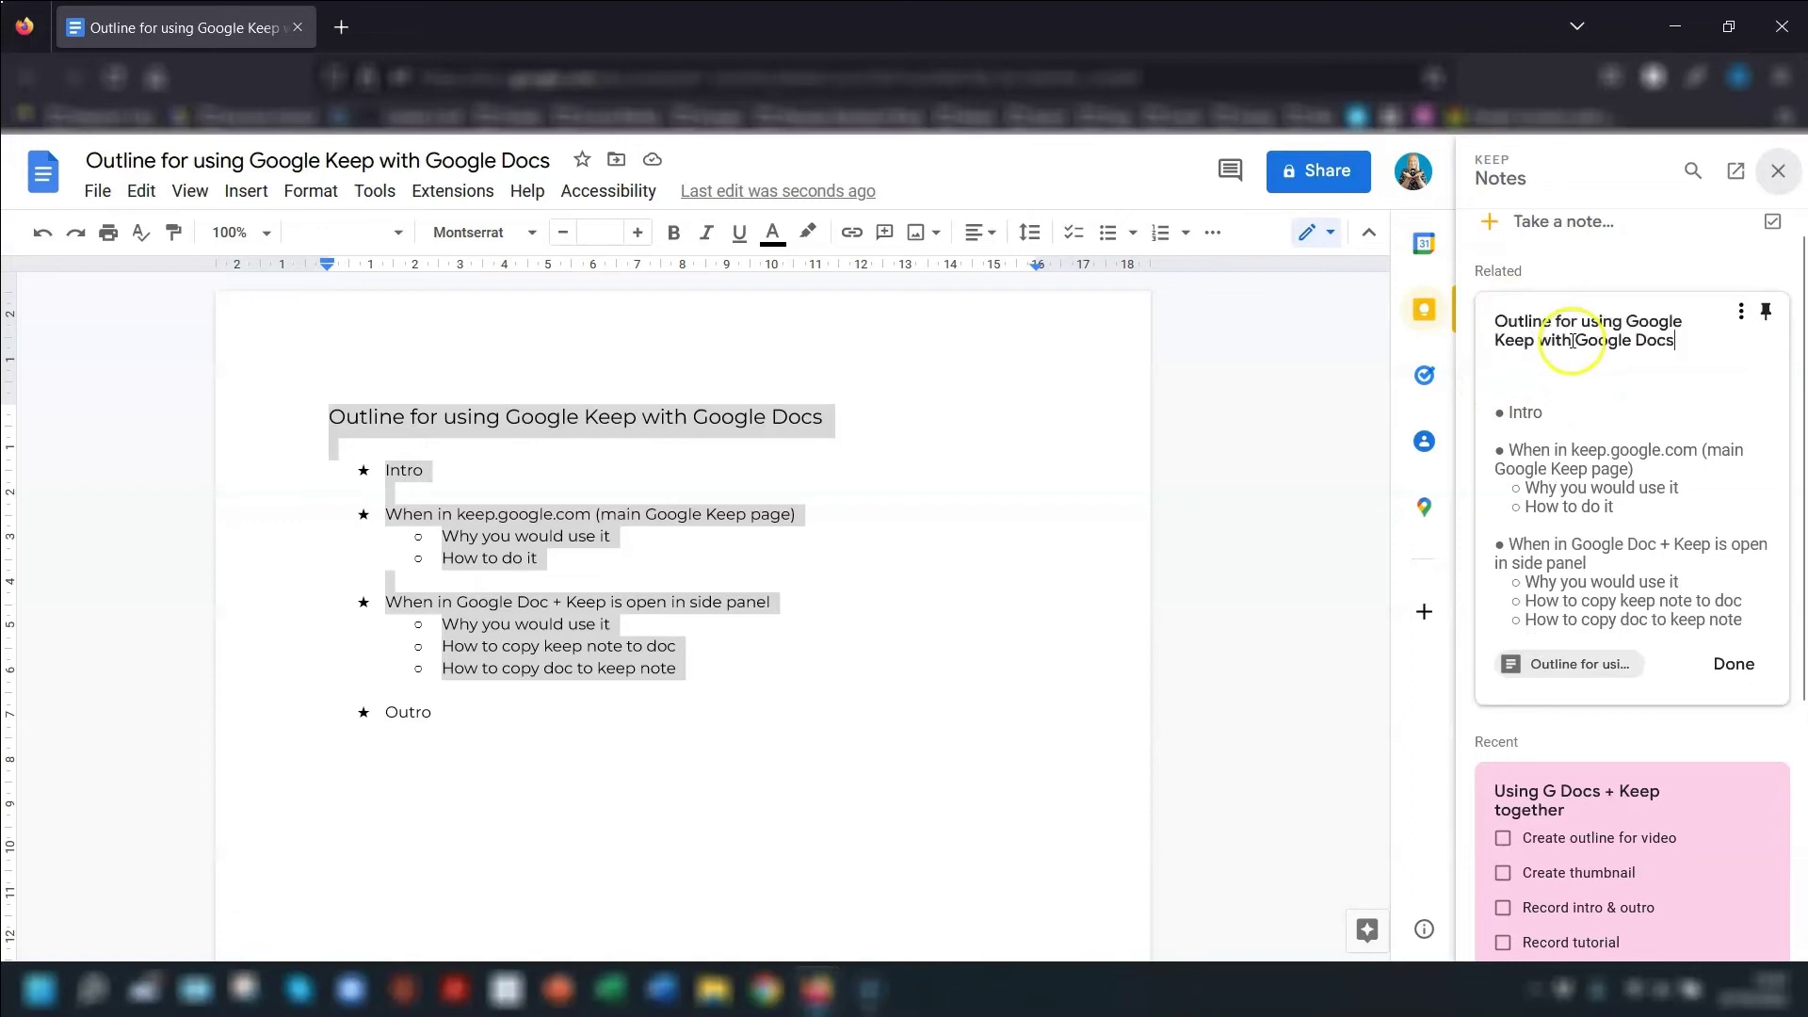
pyautogui.click(1392, 299)
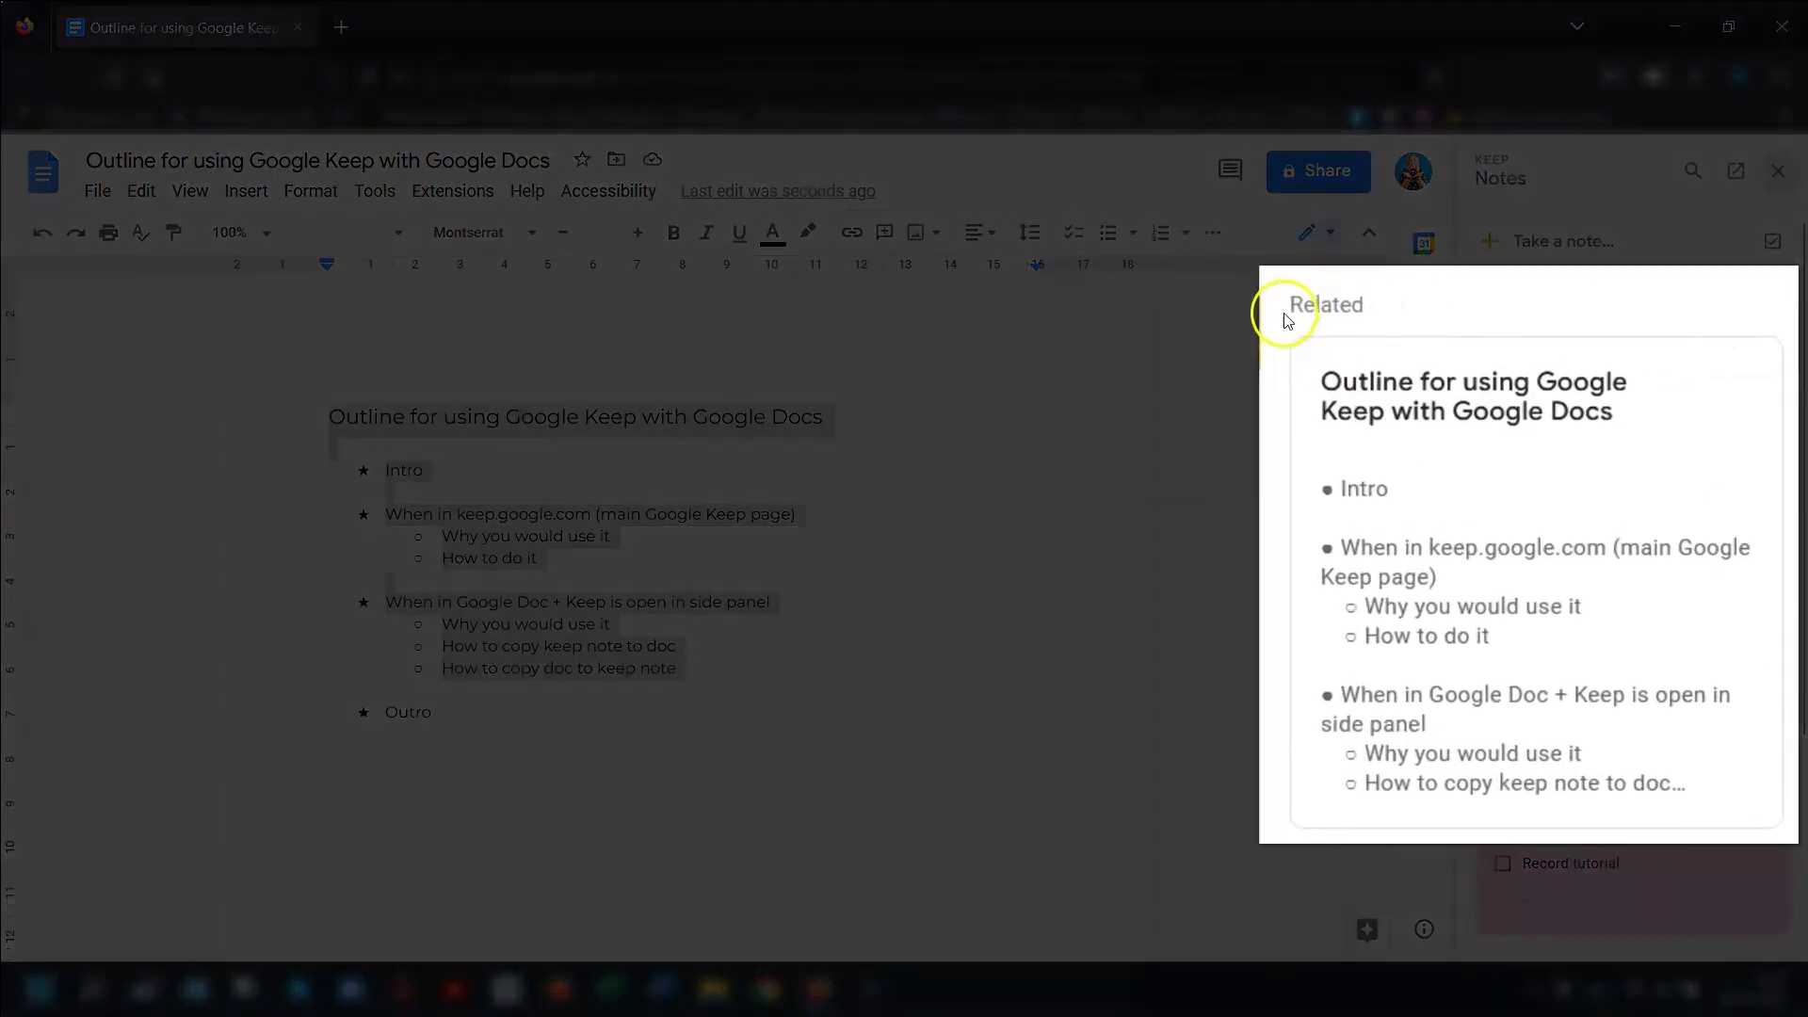
pyautogui.moveTo(1392, 300); pyautogui.dragTo(1440, 291)
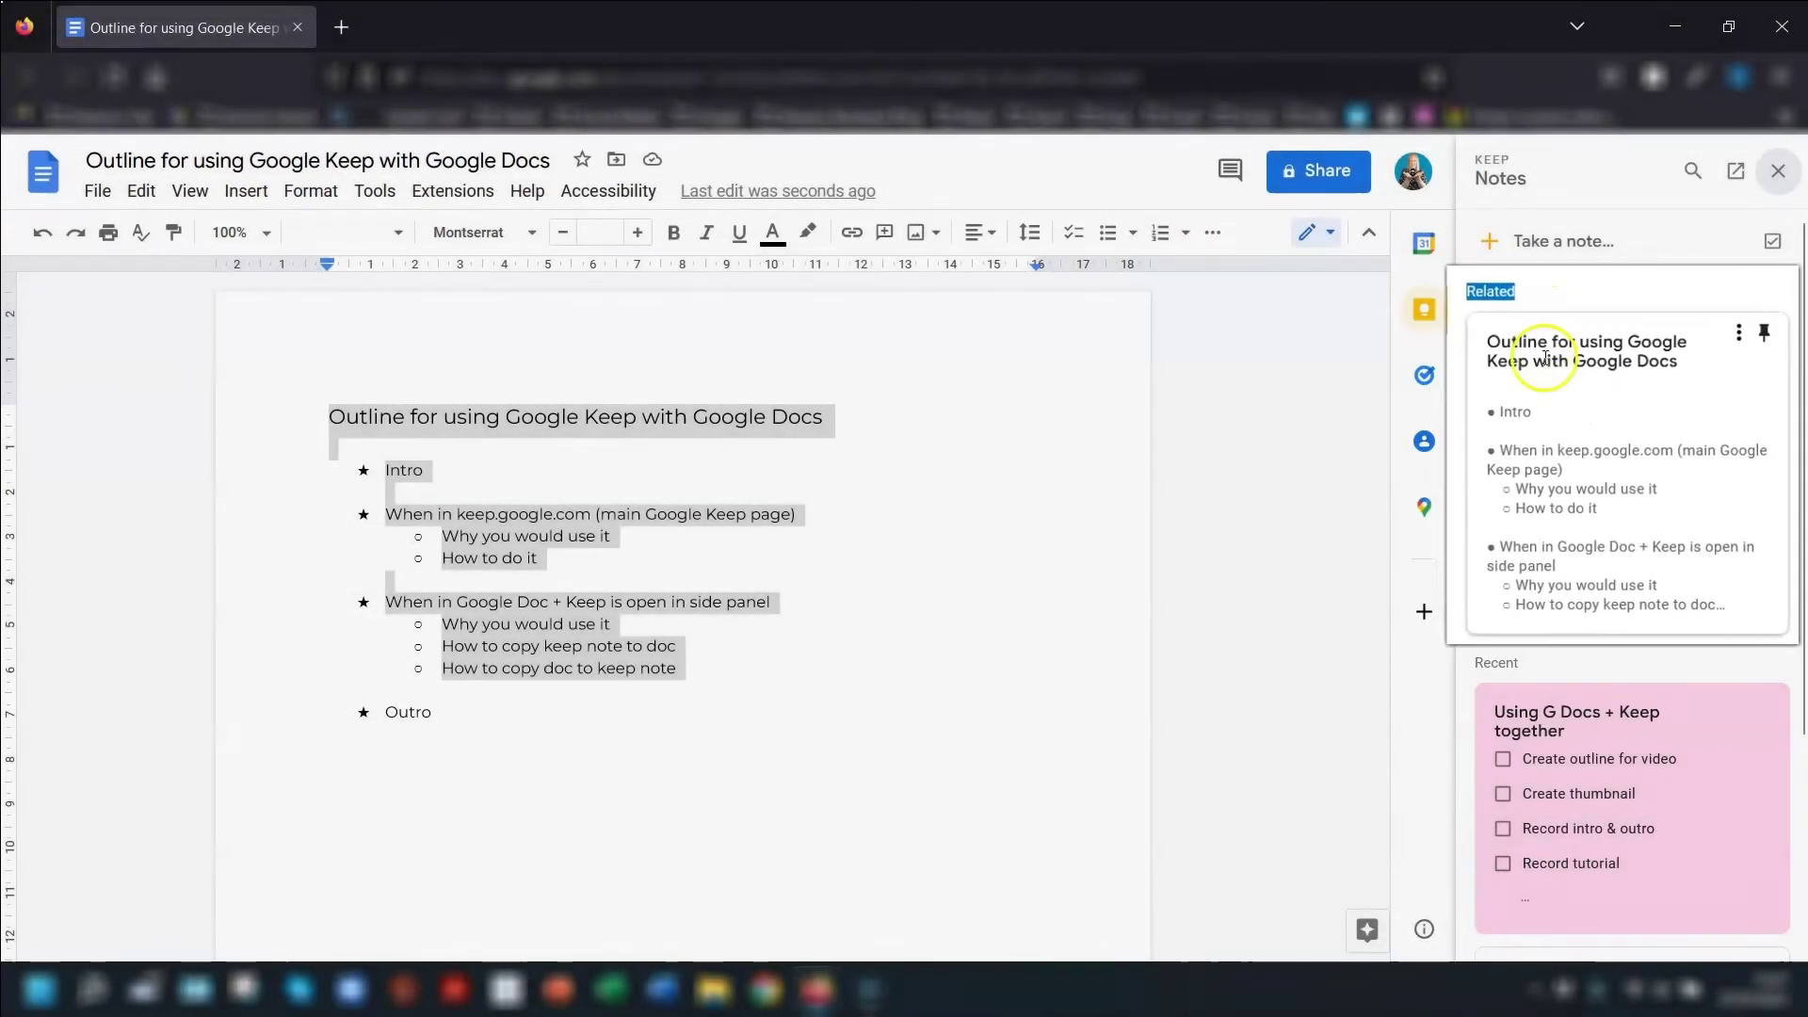
# Step: Clear the document selection, then reopen the outline note to view its linked document and close it
pyautogui.click(982, 566)
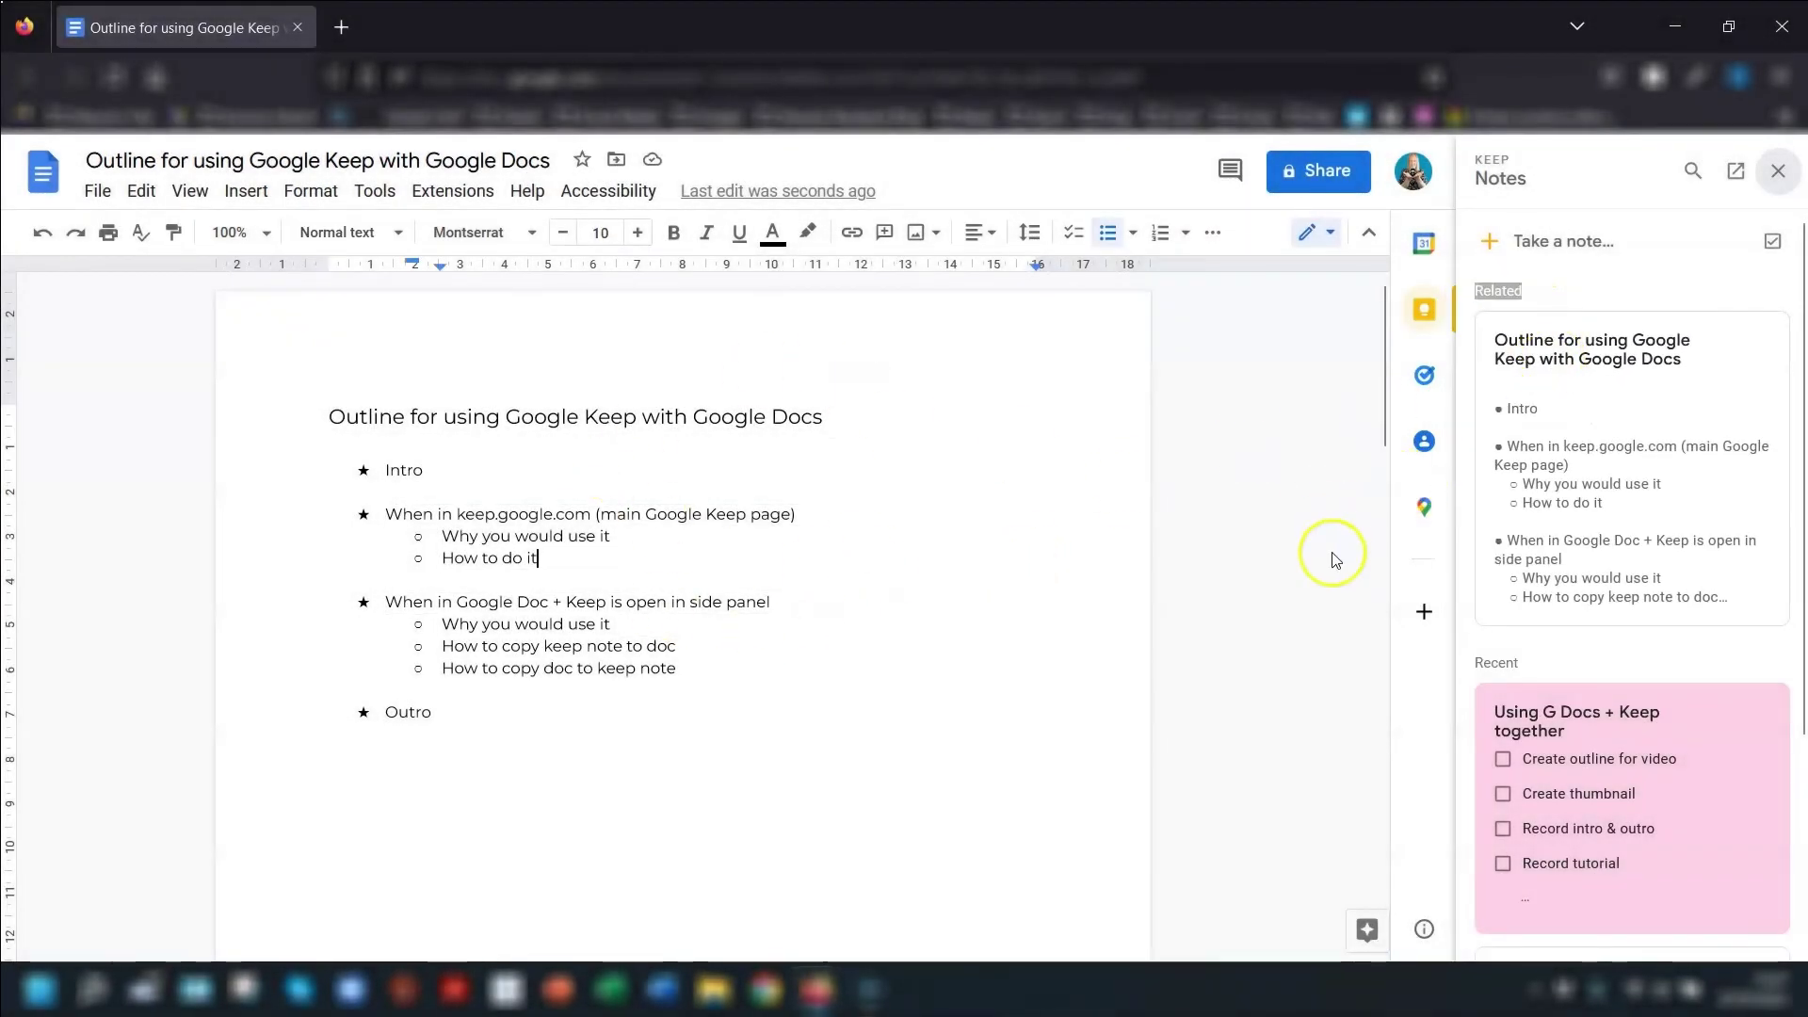
pyautogui.moveTo(1608, 447)
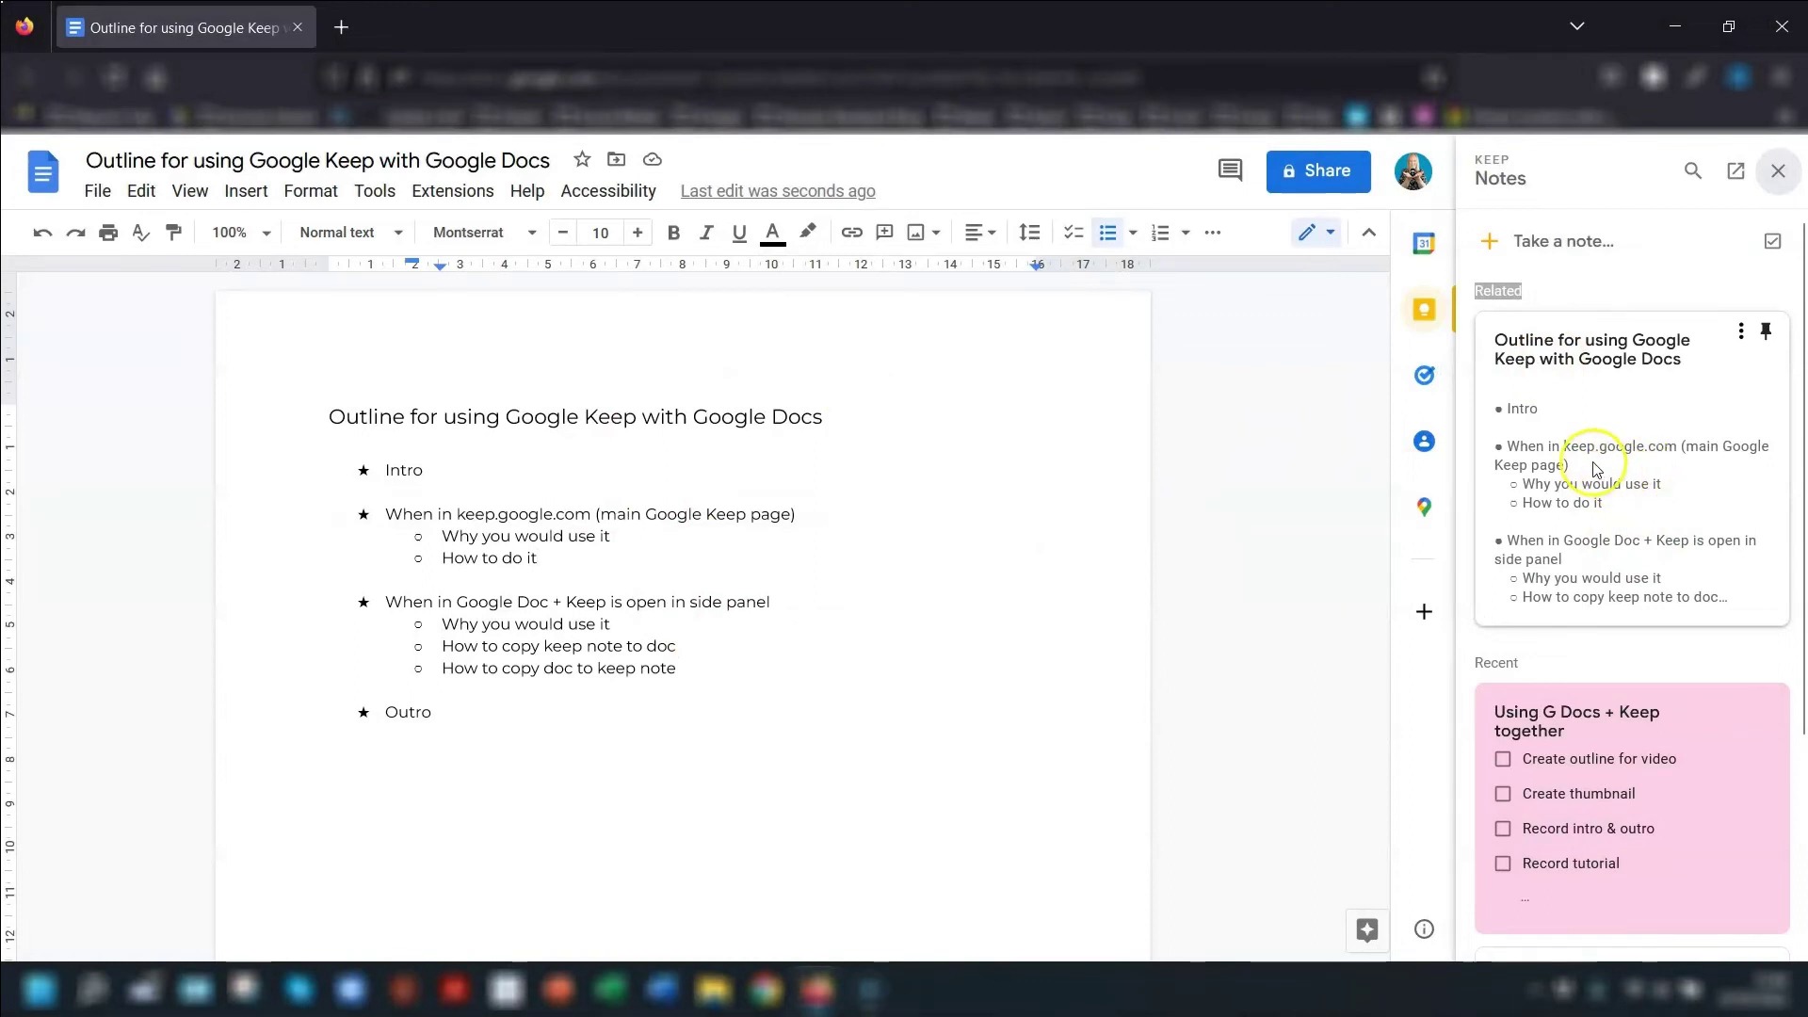
pyautogui.click(1596, 468)
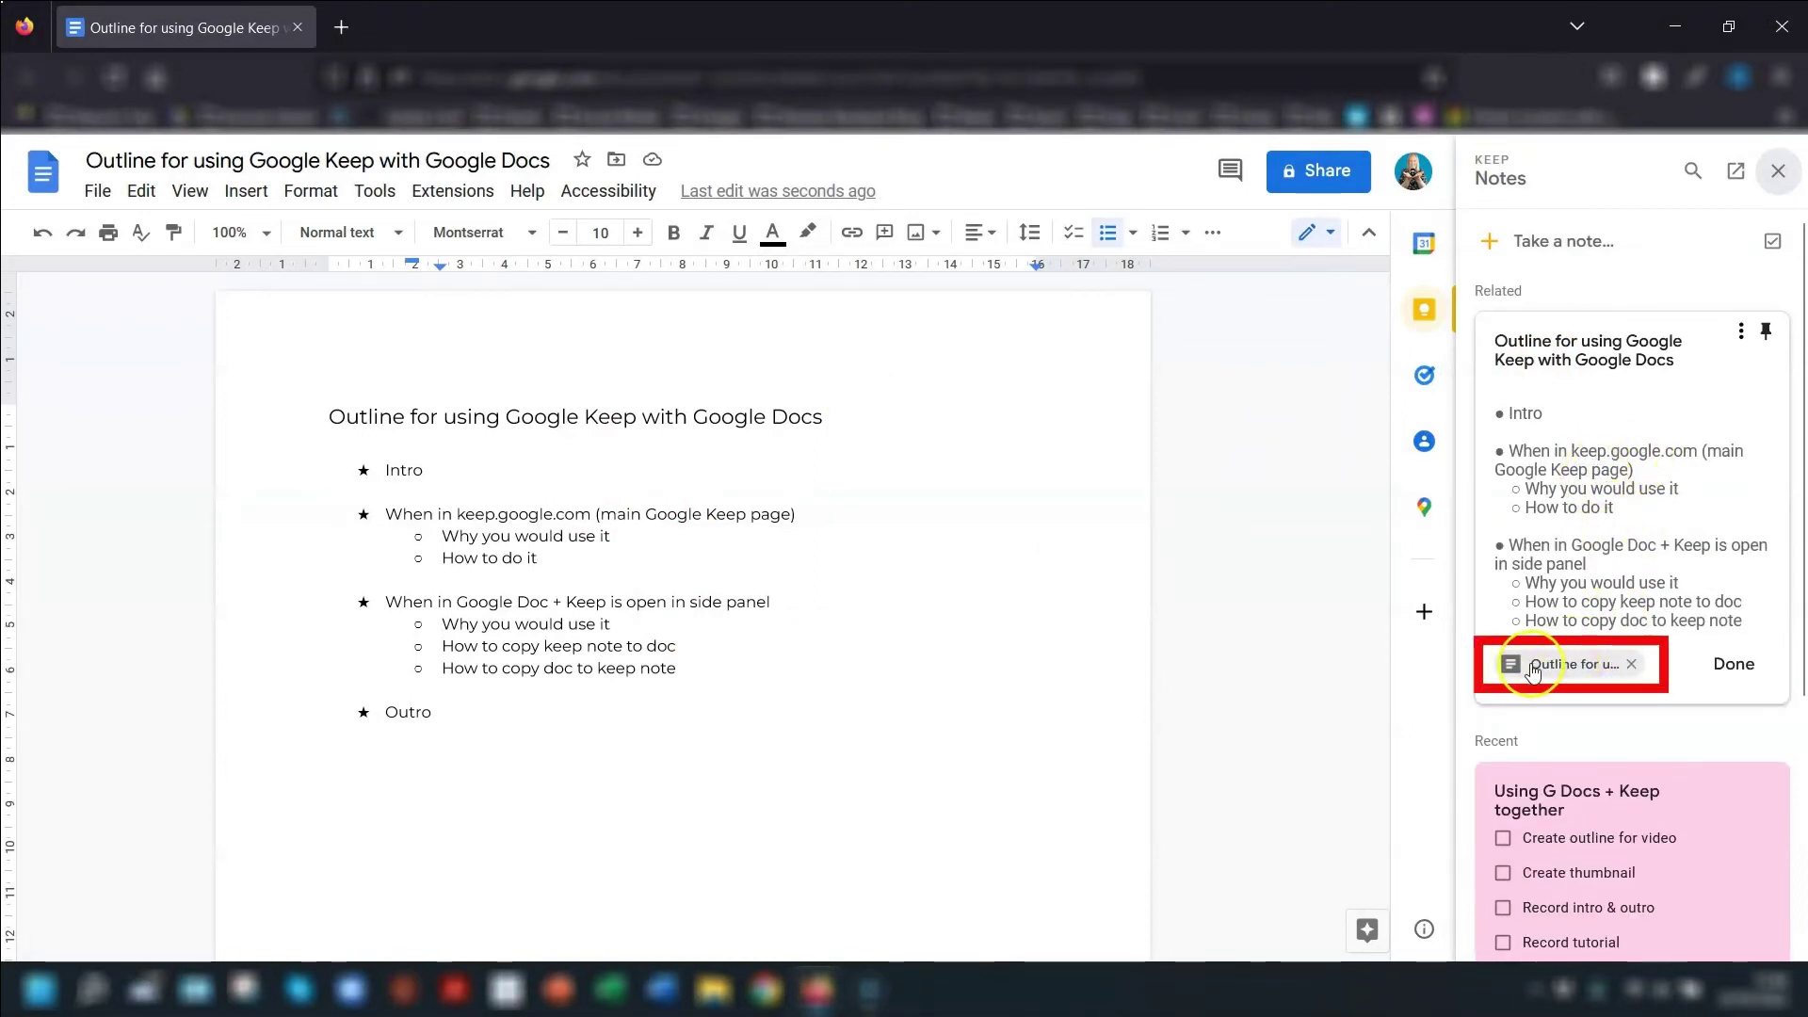
pyautogui.moveTo(1535, 664)
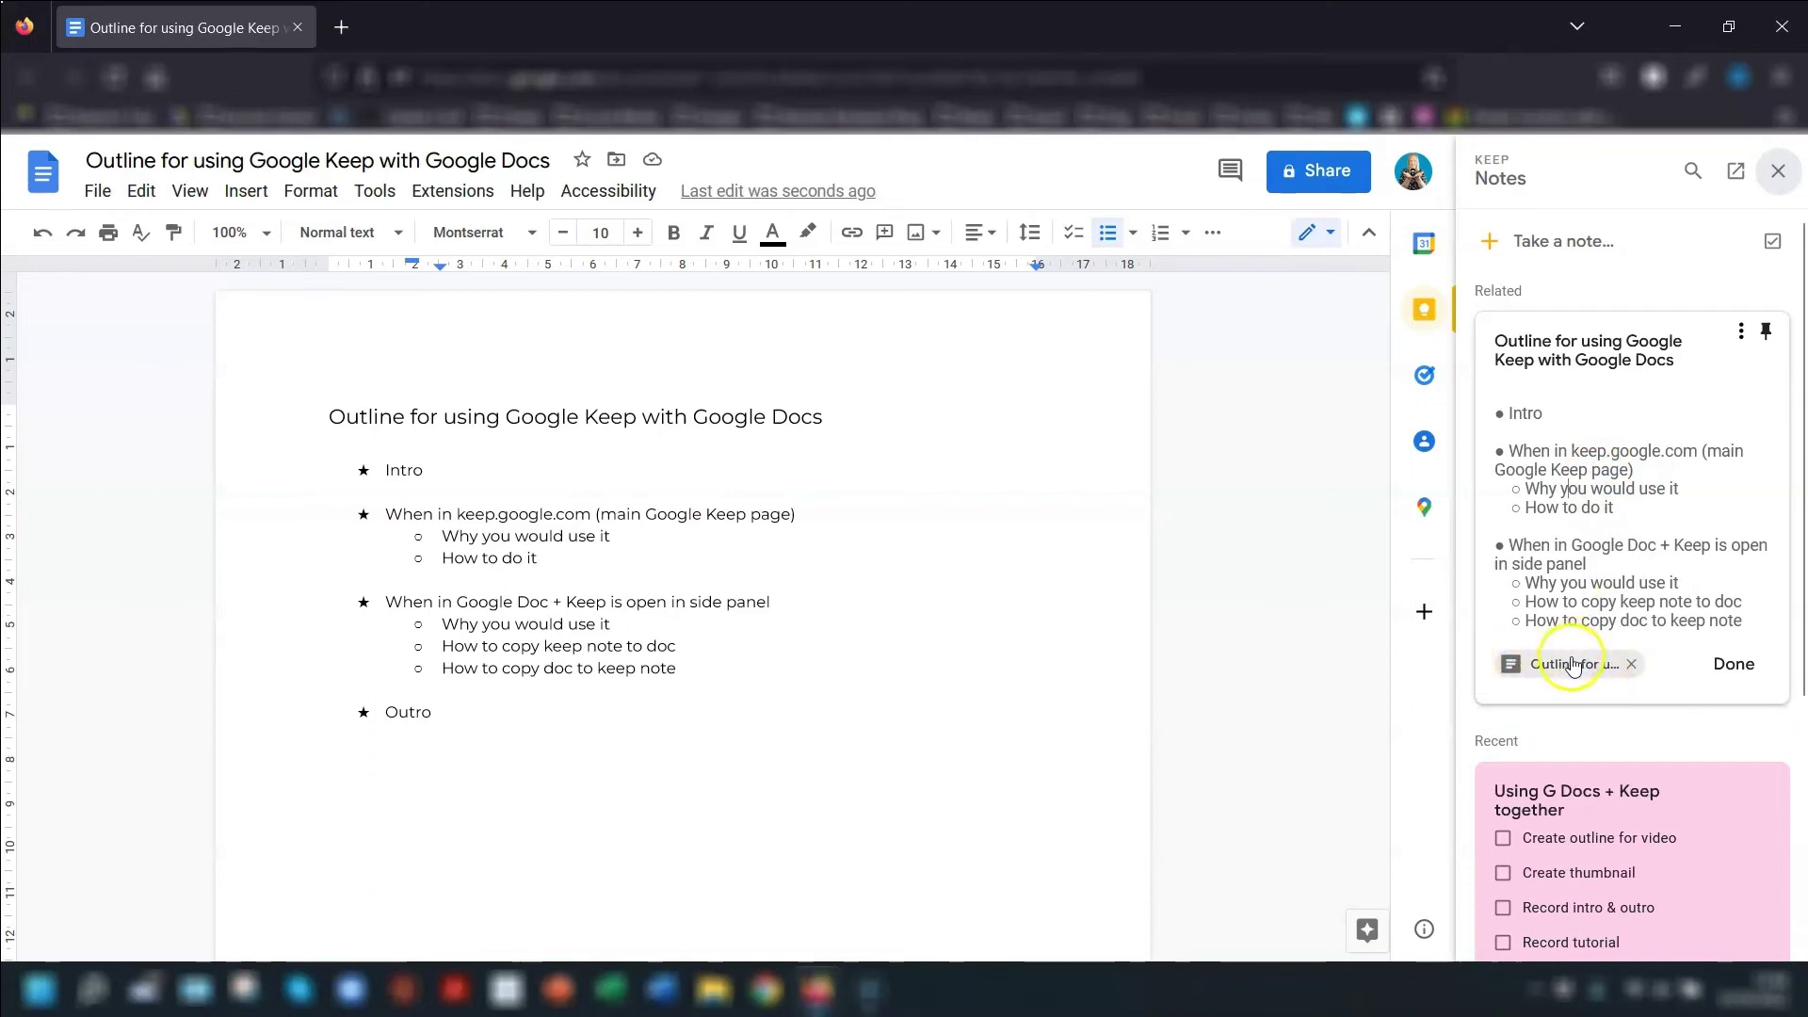
pyautogui.click(1106, 634)
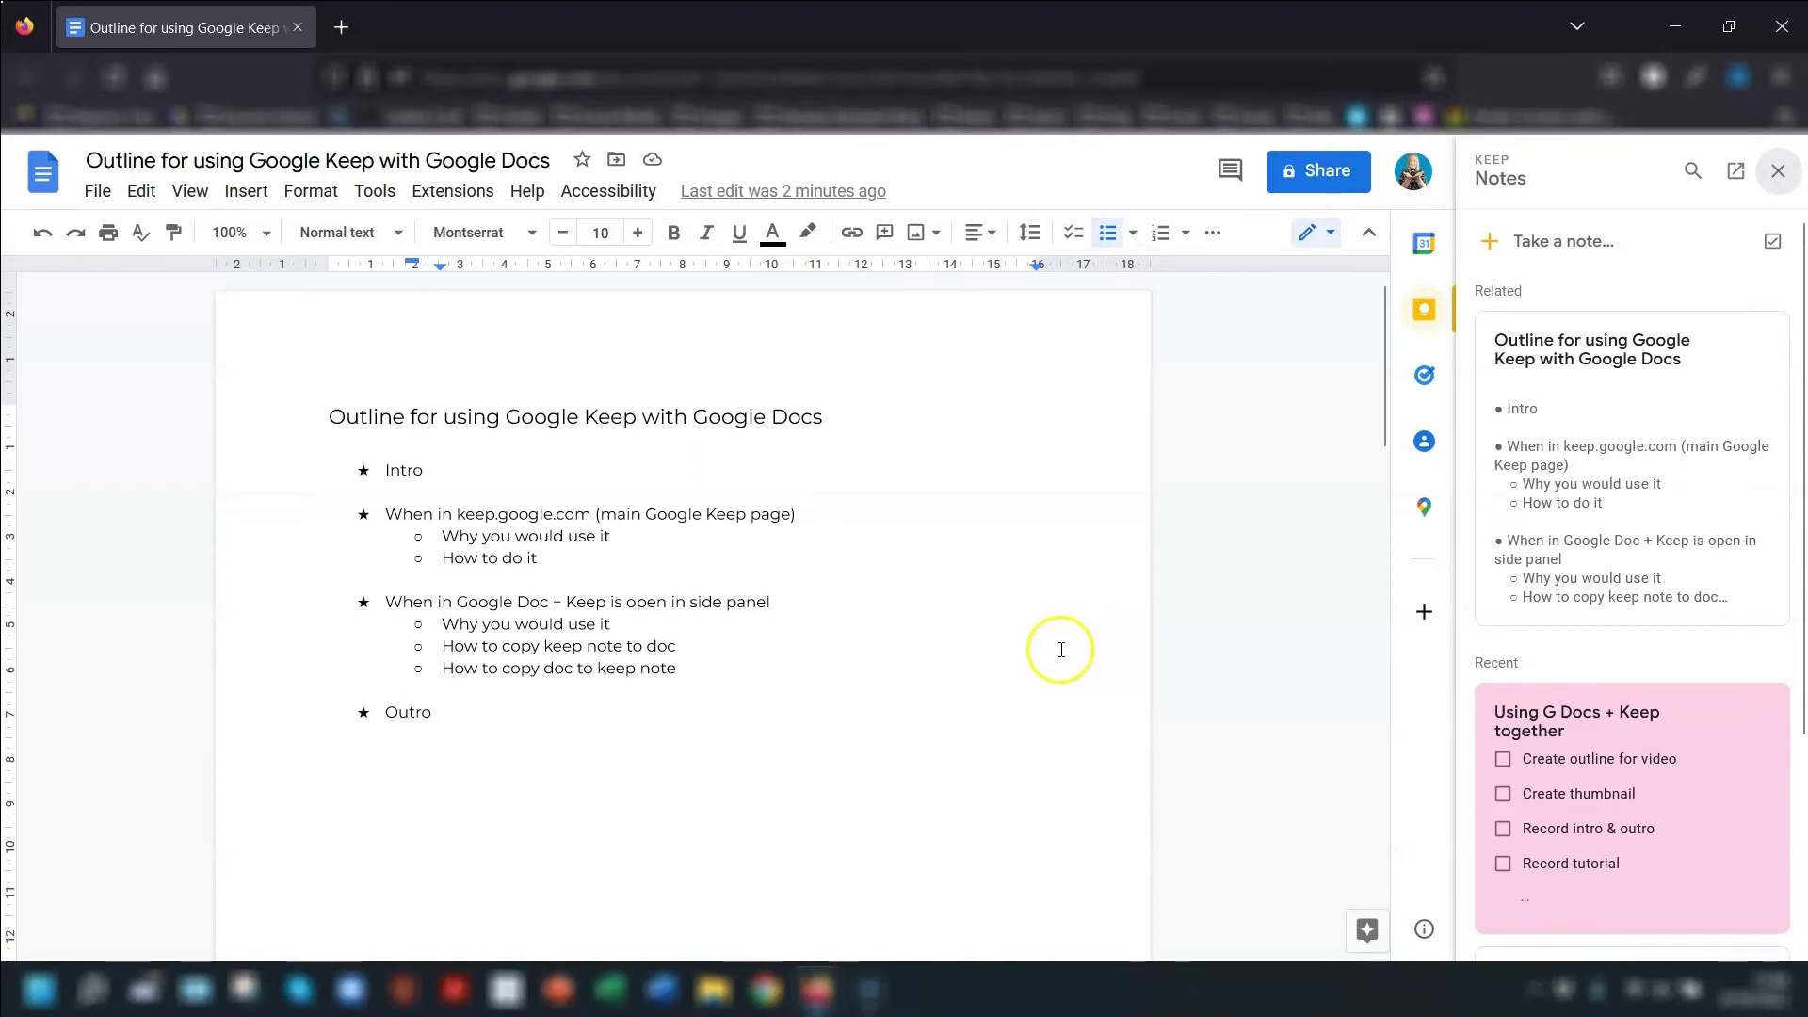
# Step: On page 2, save the ninja keyboard-shortcuts cover image to Keep from the image's context menu
pyautogui.scroll(-3, 1083, 626)
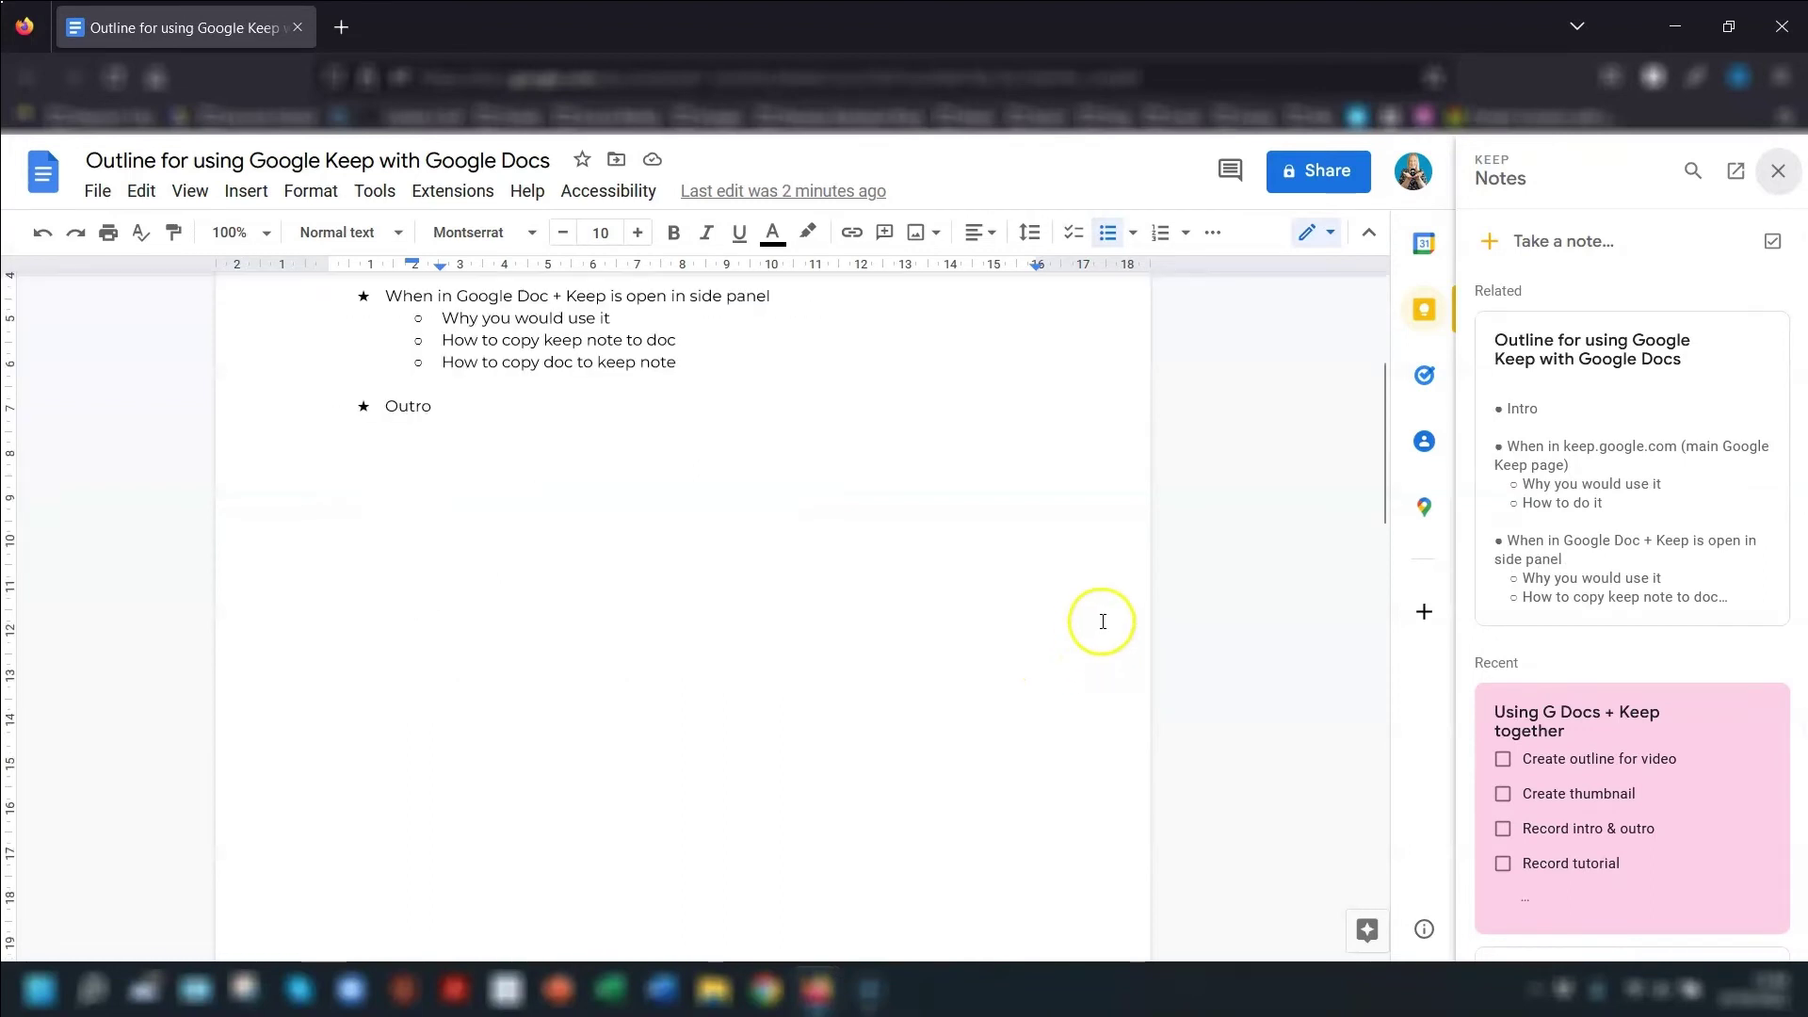
pyautogui.scroll(-10, 1191, 607)
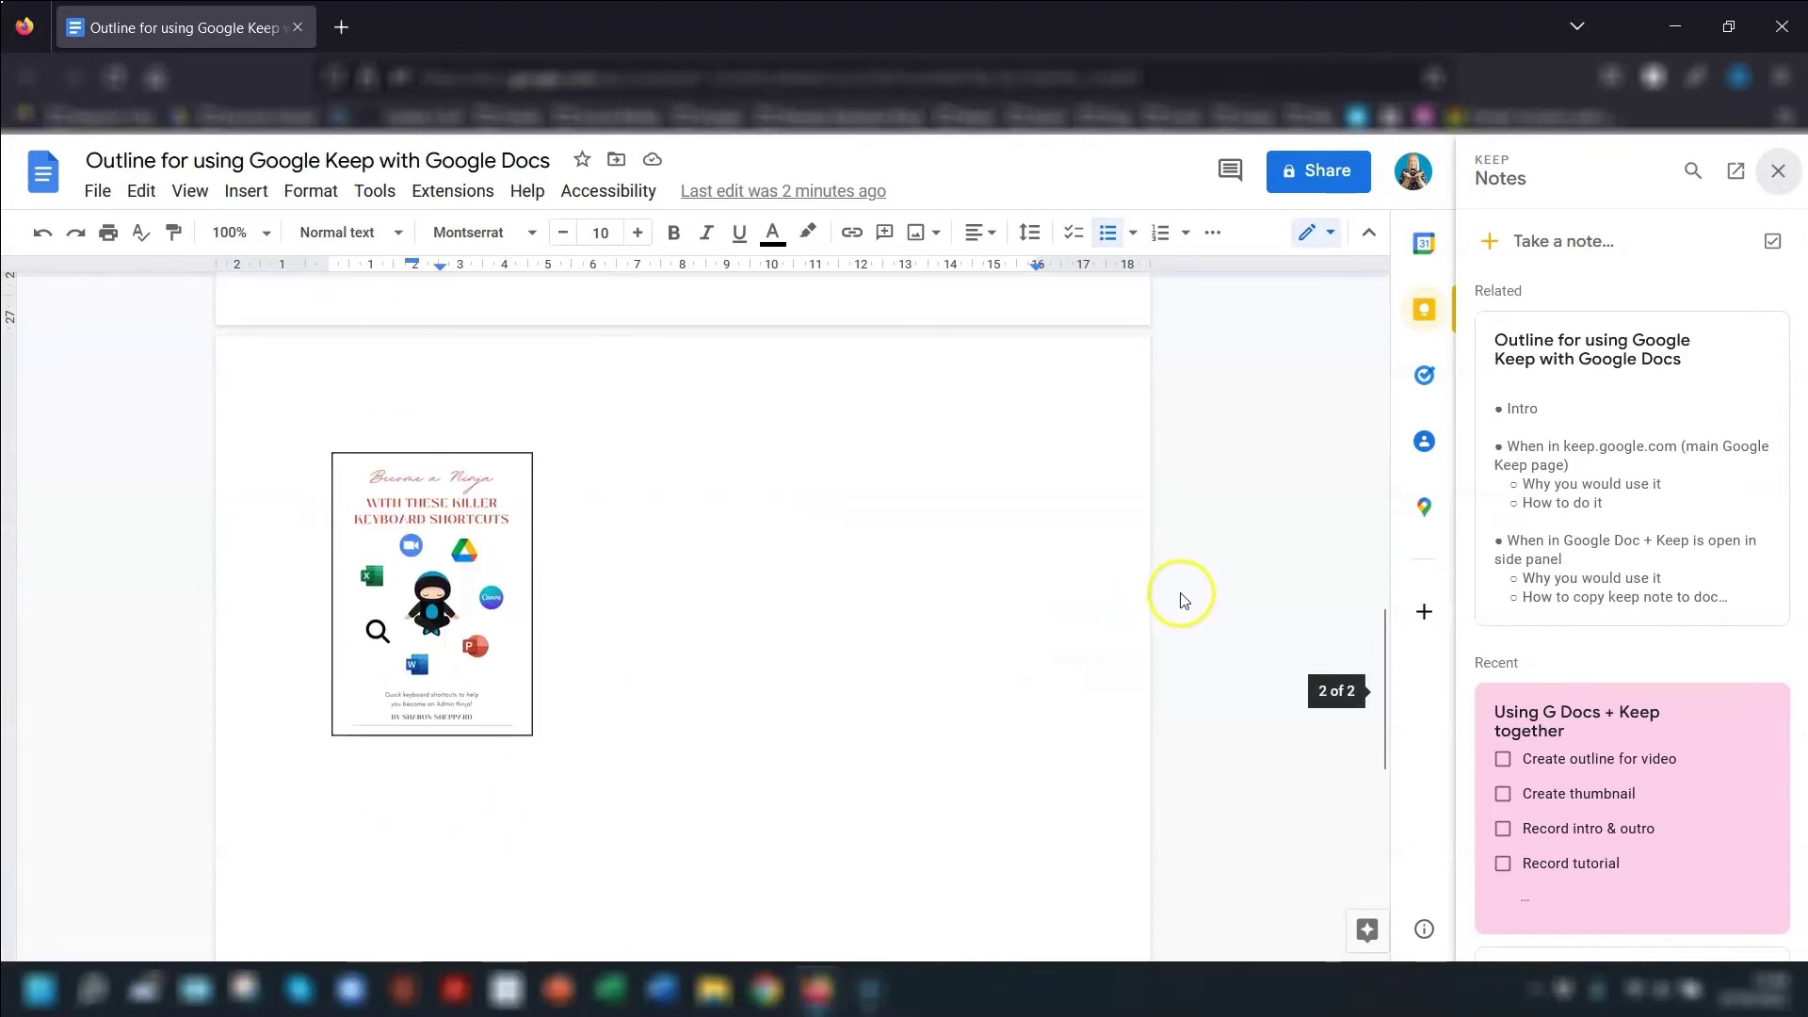
pyautogui.rightClick(407, 576)
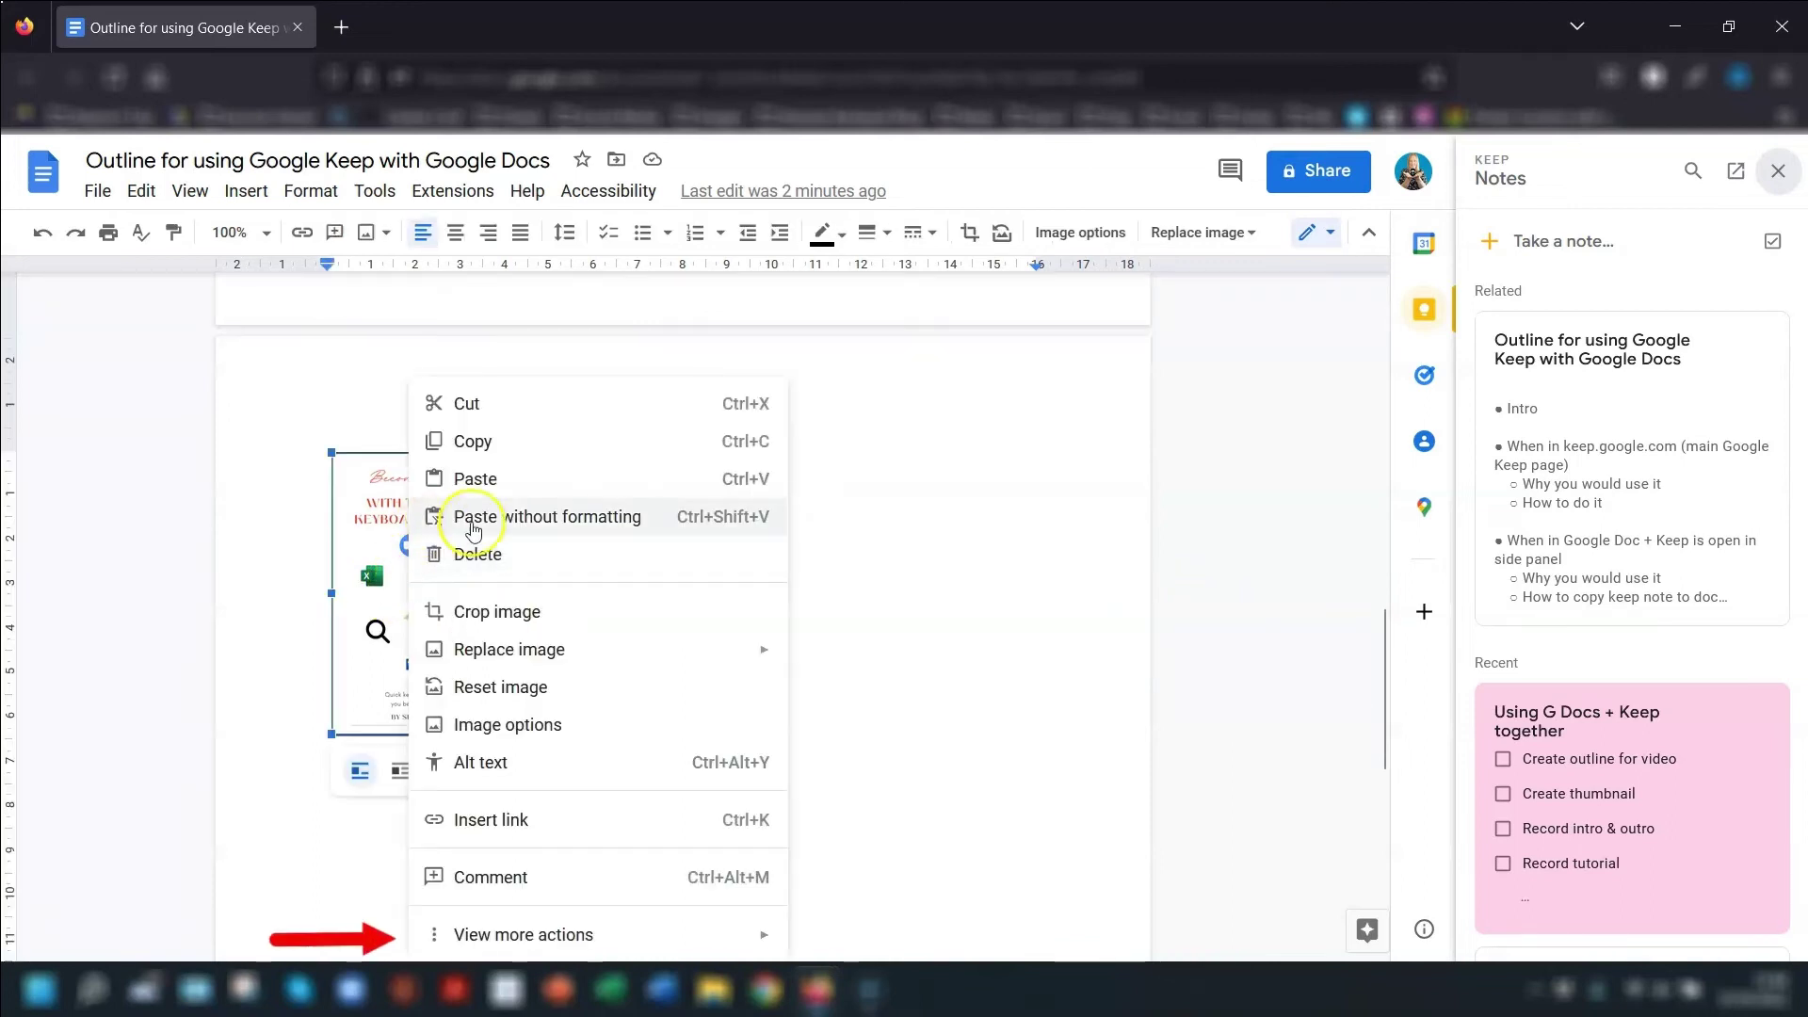
pyautogui.moveTo(527, 934)
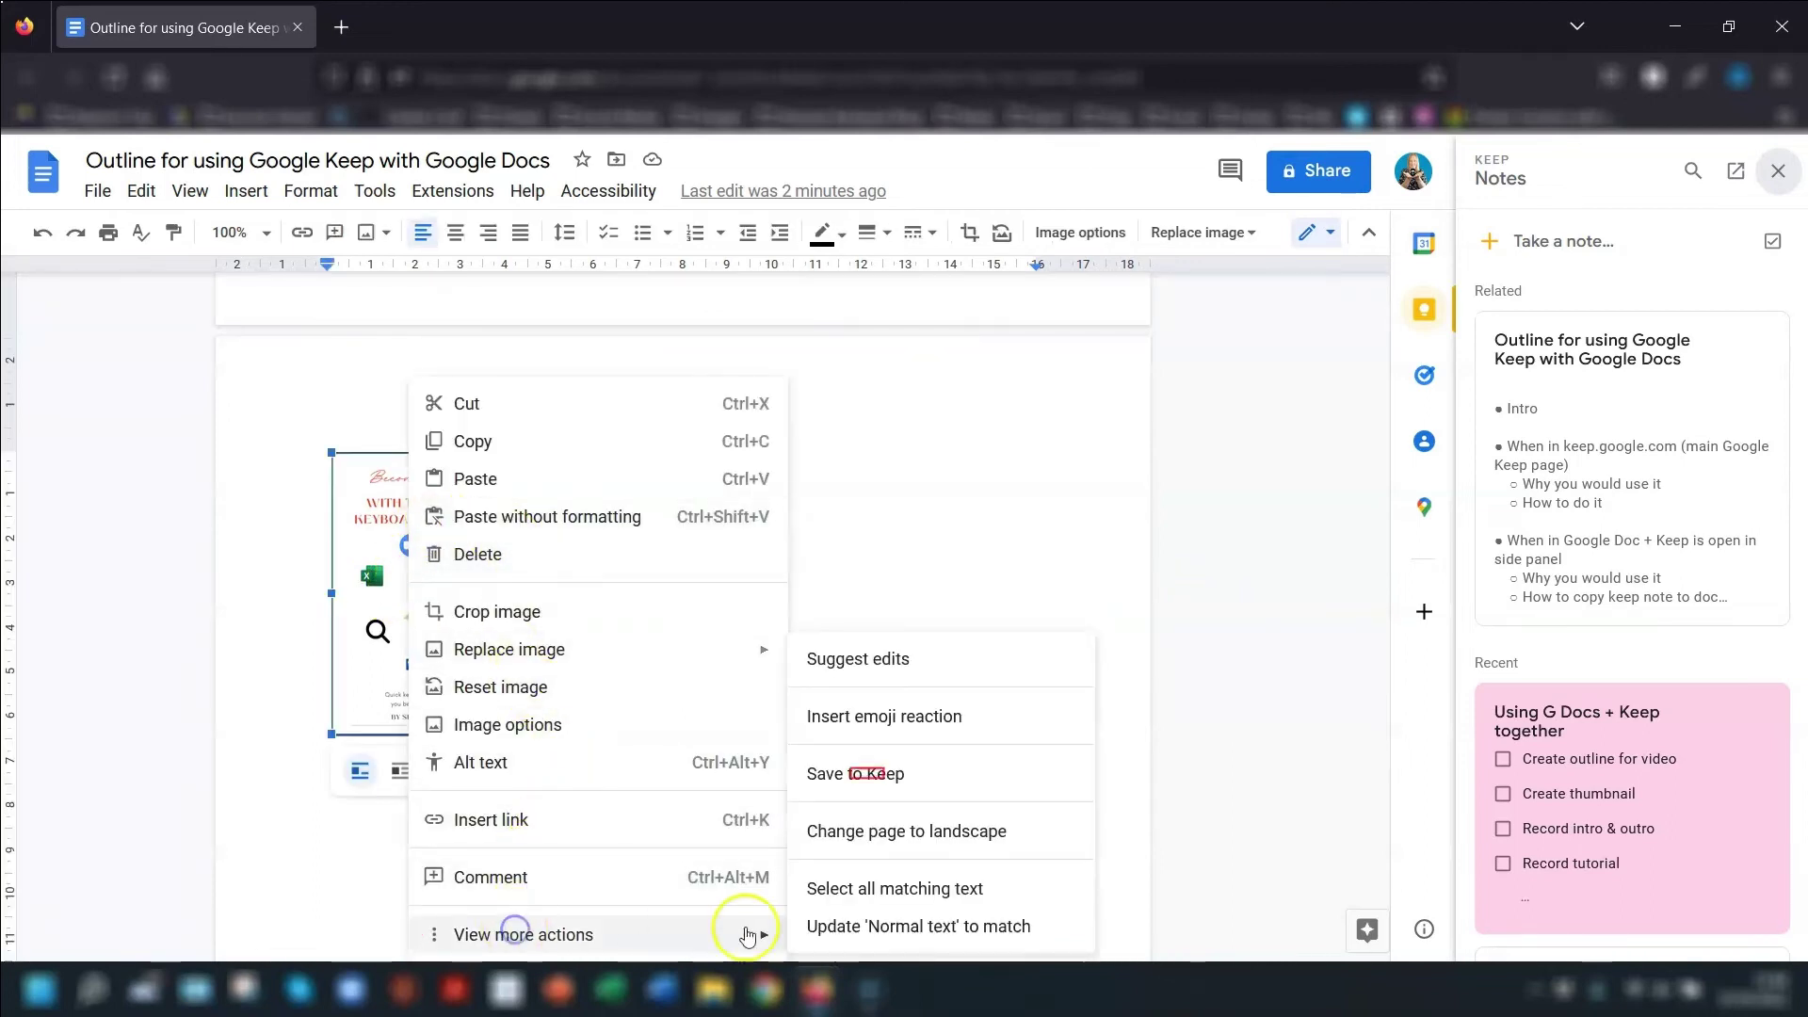
pyautogui.click(848, 774)
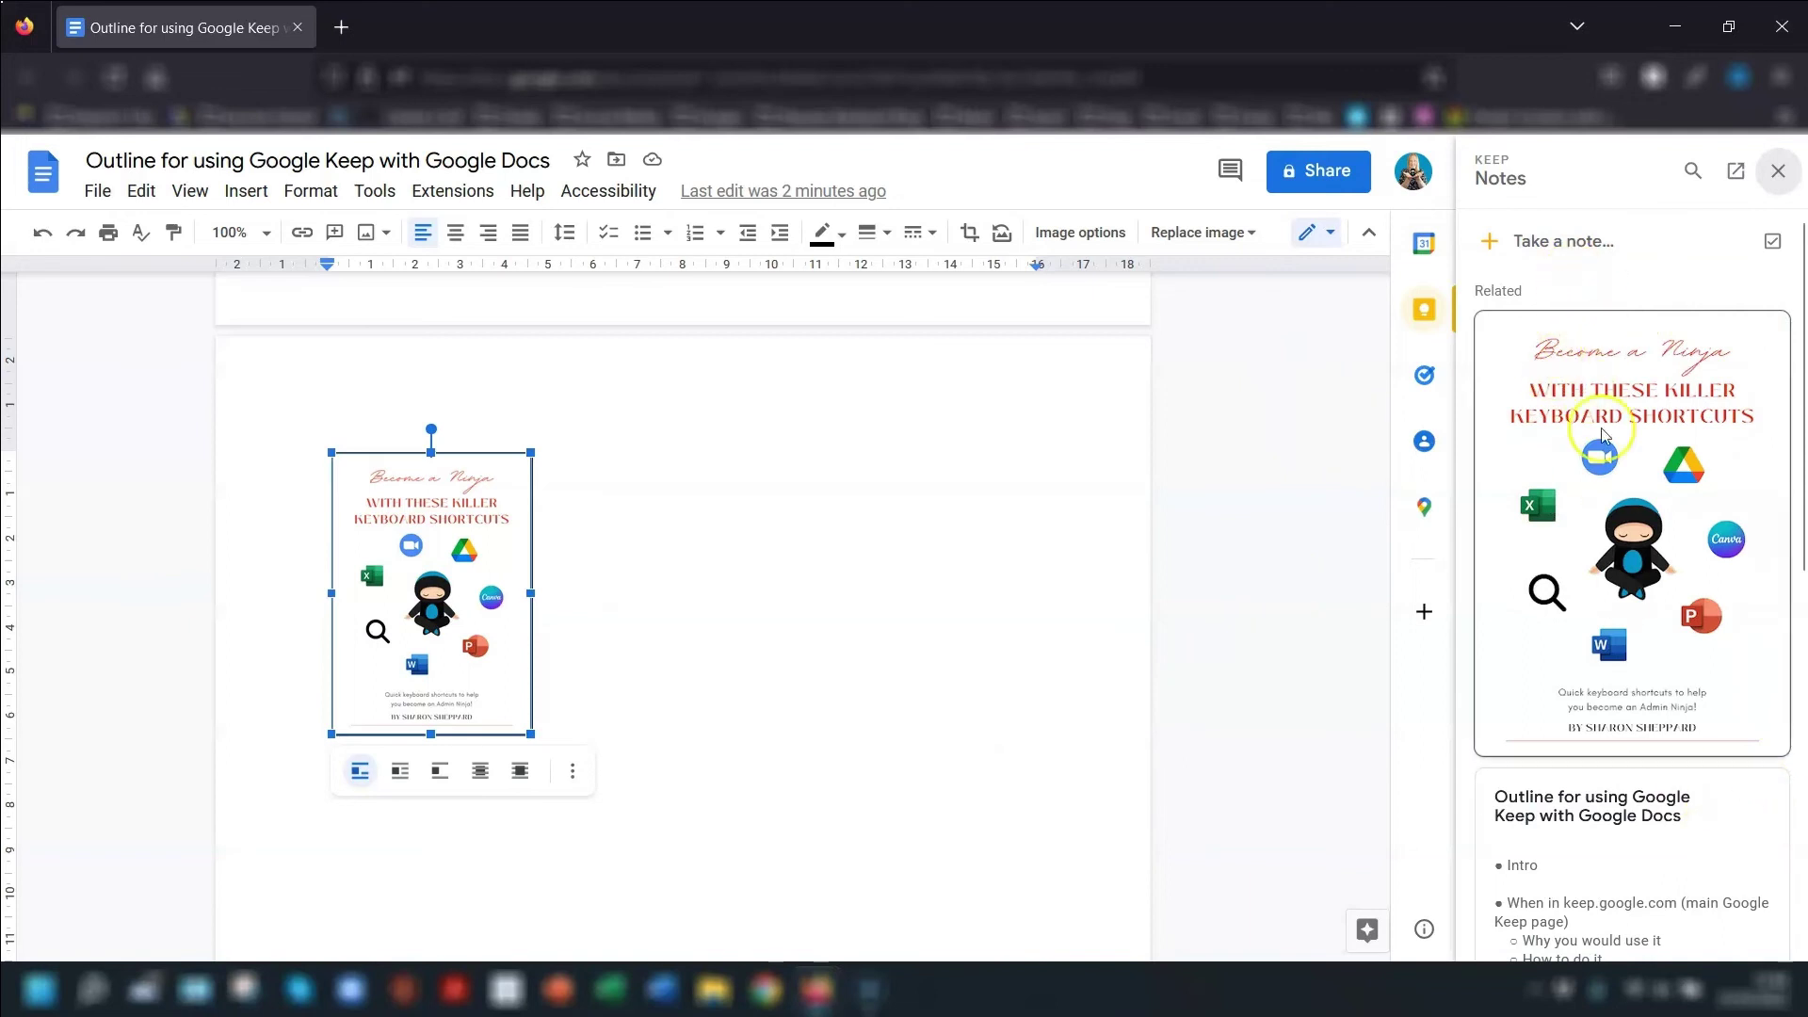
pyautogui.click(1606, 532)
pyautogui.click(1521, 763)
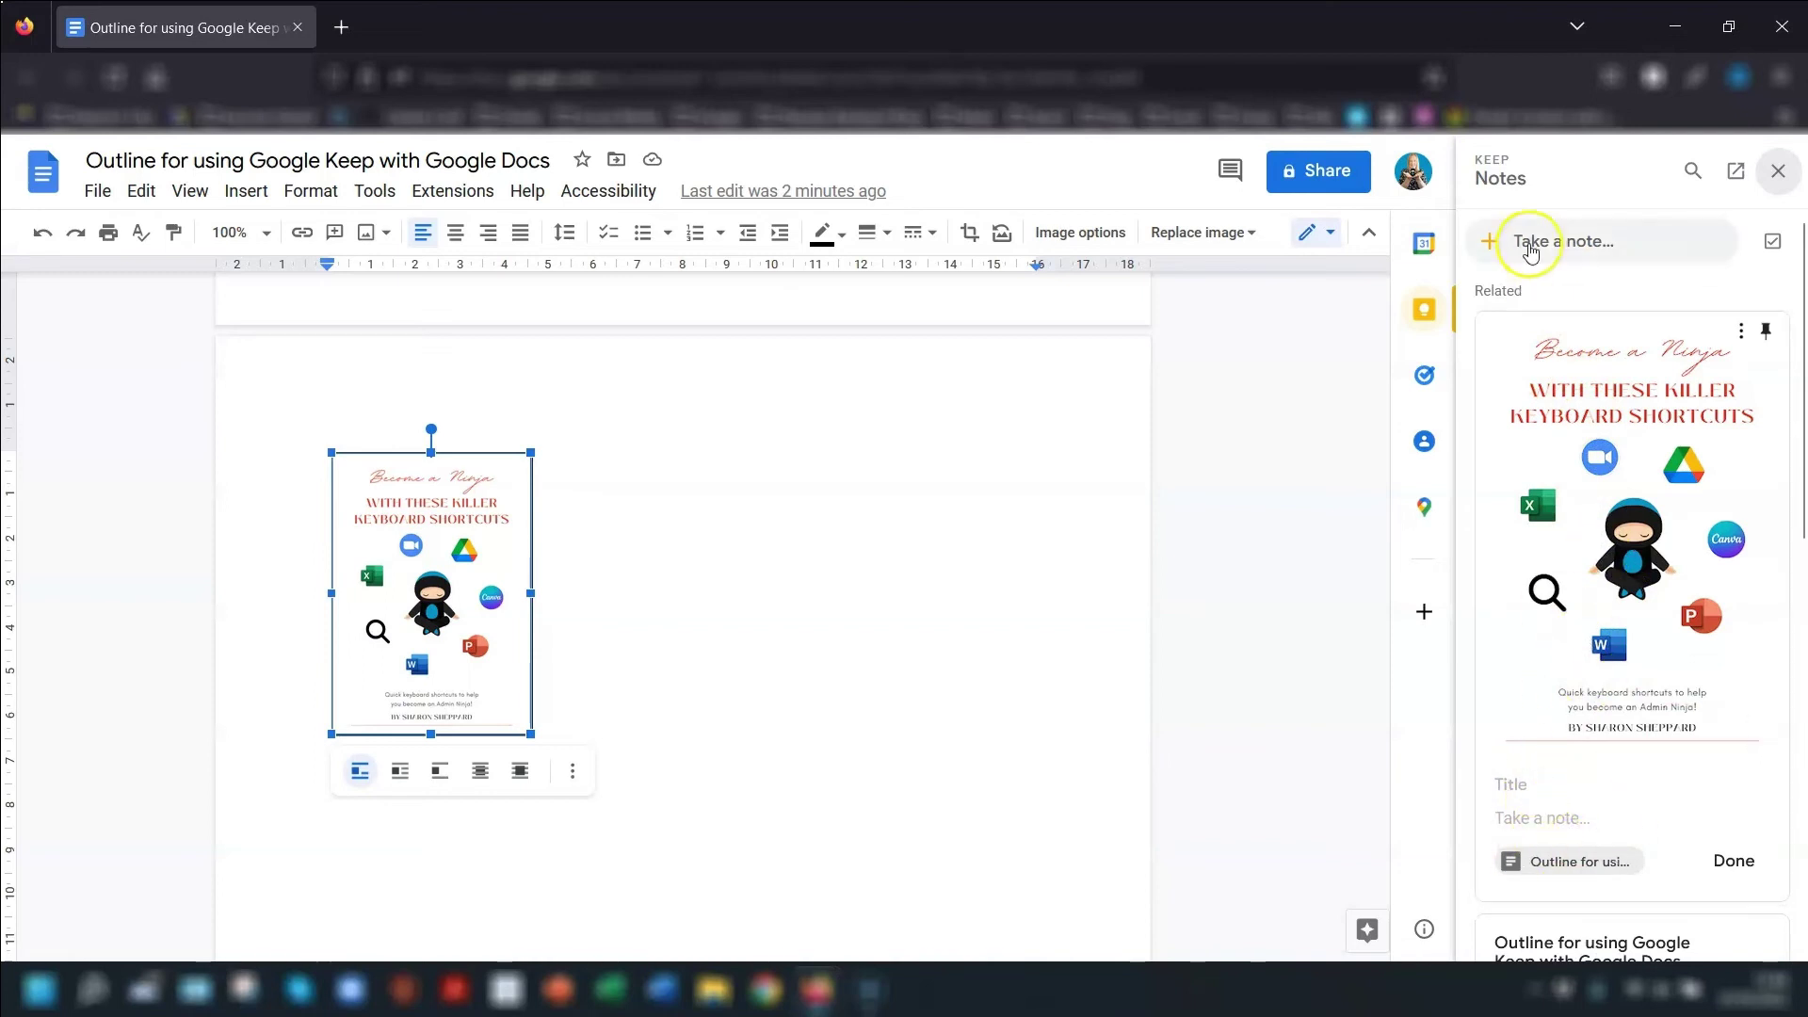
pyautogui.moveTo(1535, 292); pyautogui.dragTo(1471, 292)
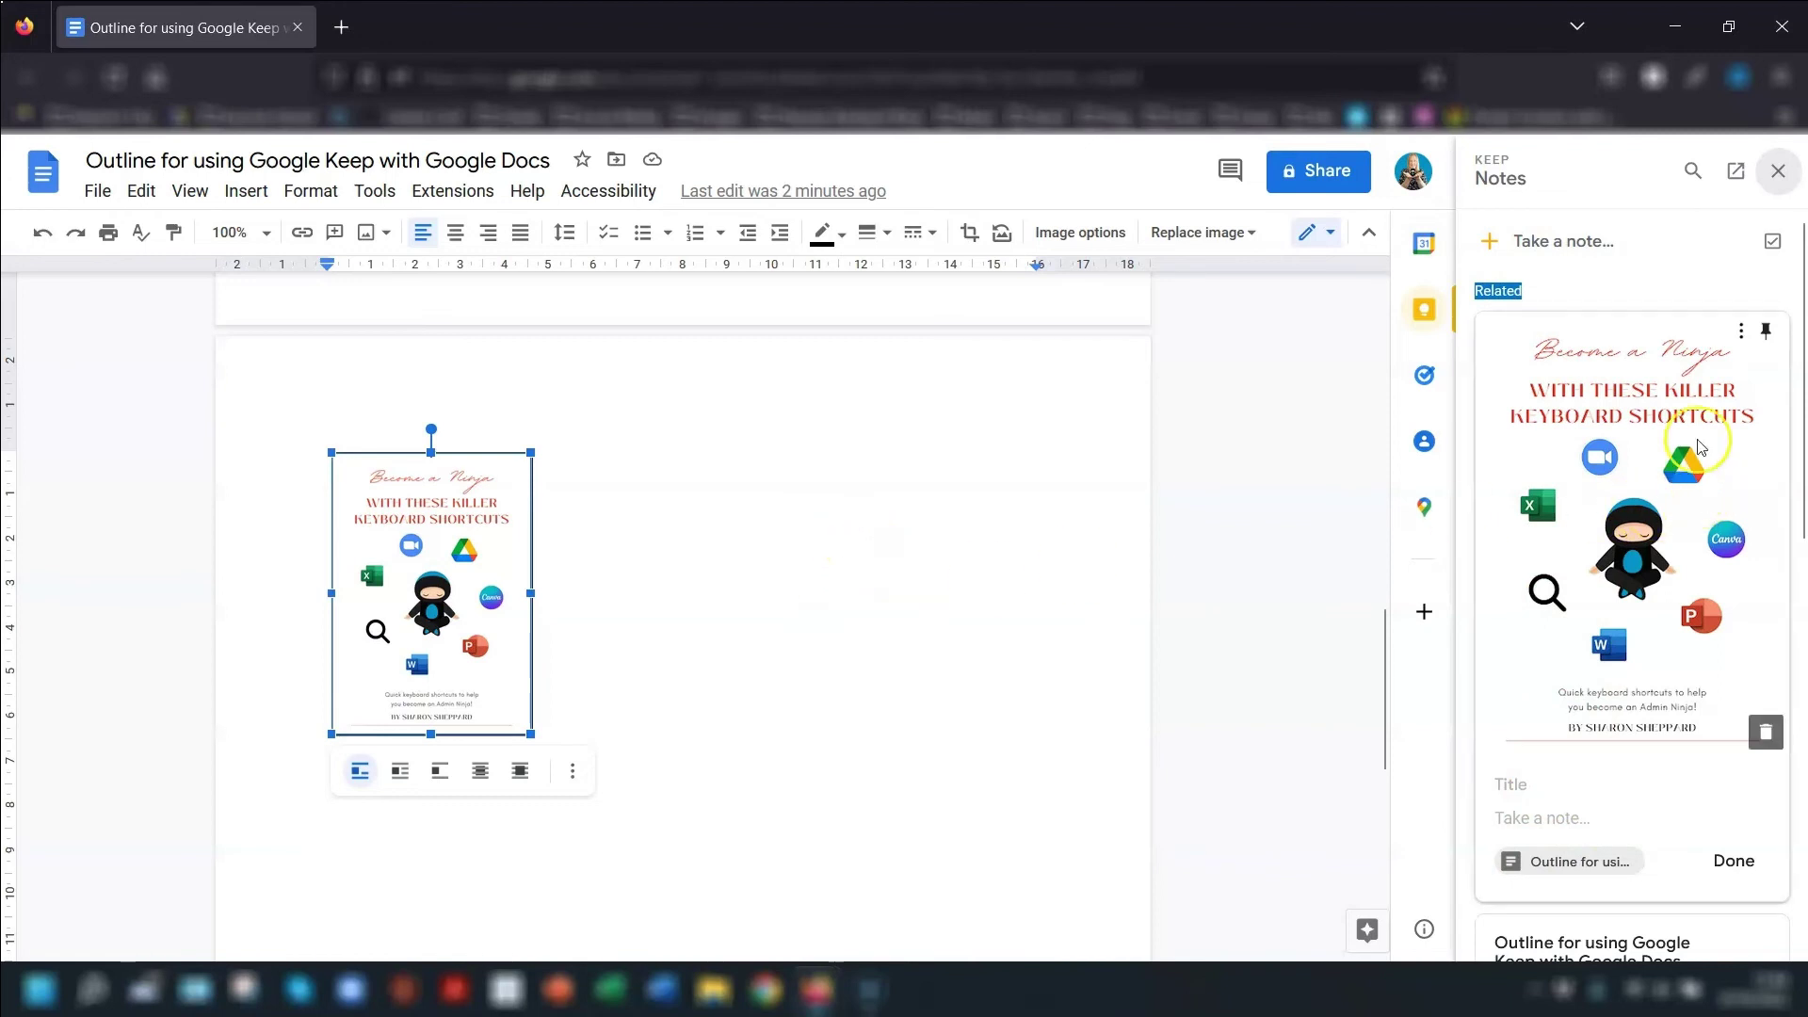
pyautogui.scroll(-2, 1556, 675)
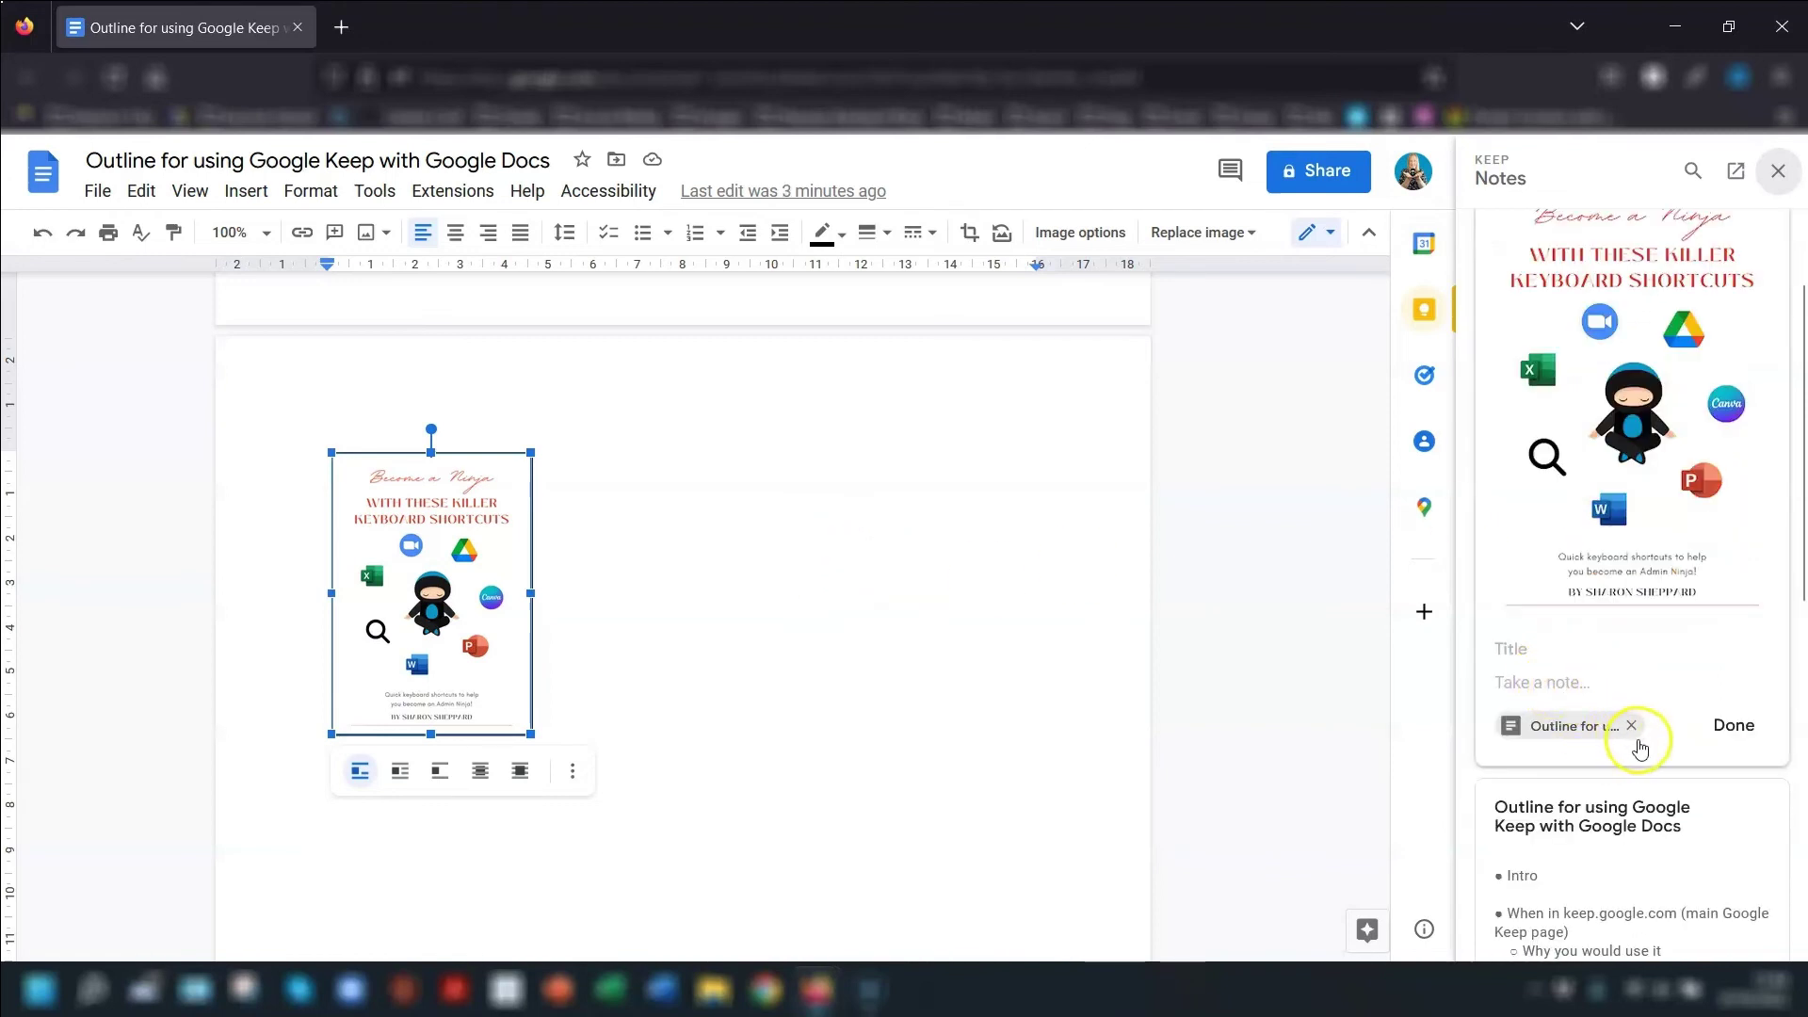
pyautogui.scroll(-2, 1624, 748)
pyautogui.click(1629, 601)
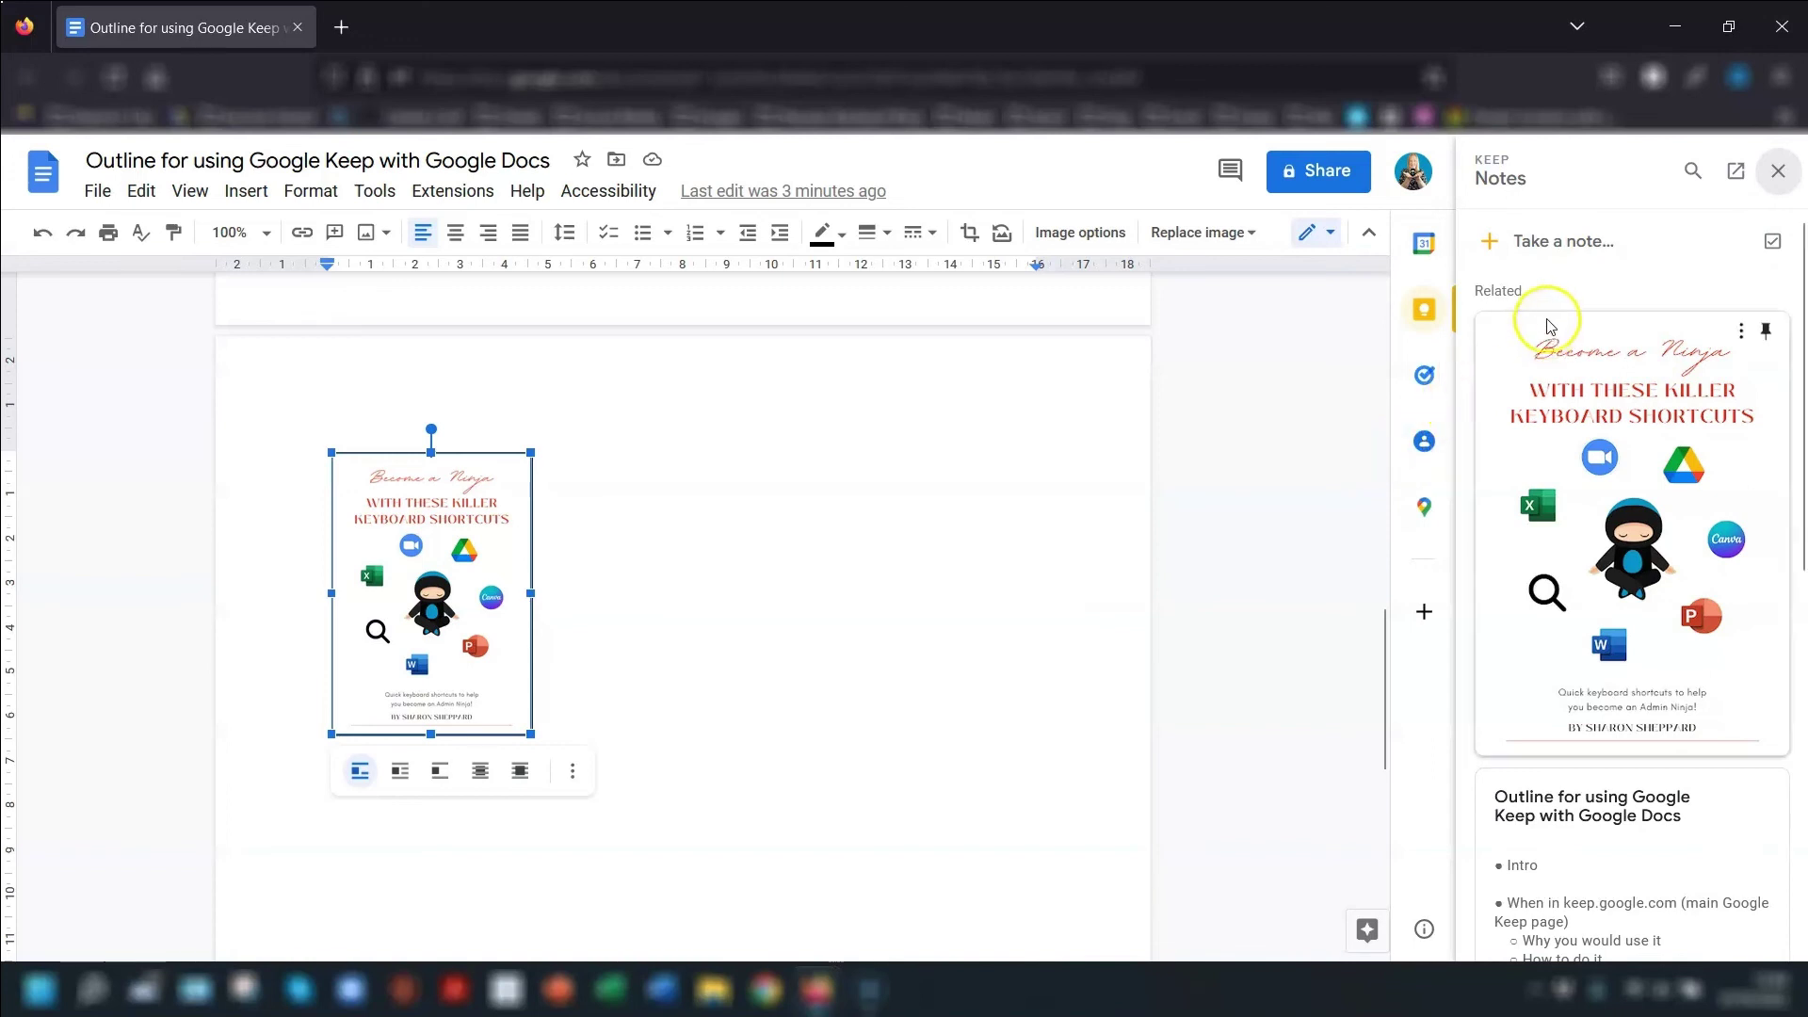
# Step: Start a blank note in the Keep side panel and remove its outline-document source link
pyautogui.click(1563, 243)
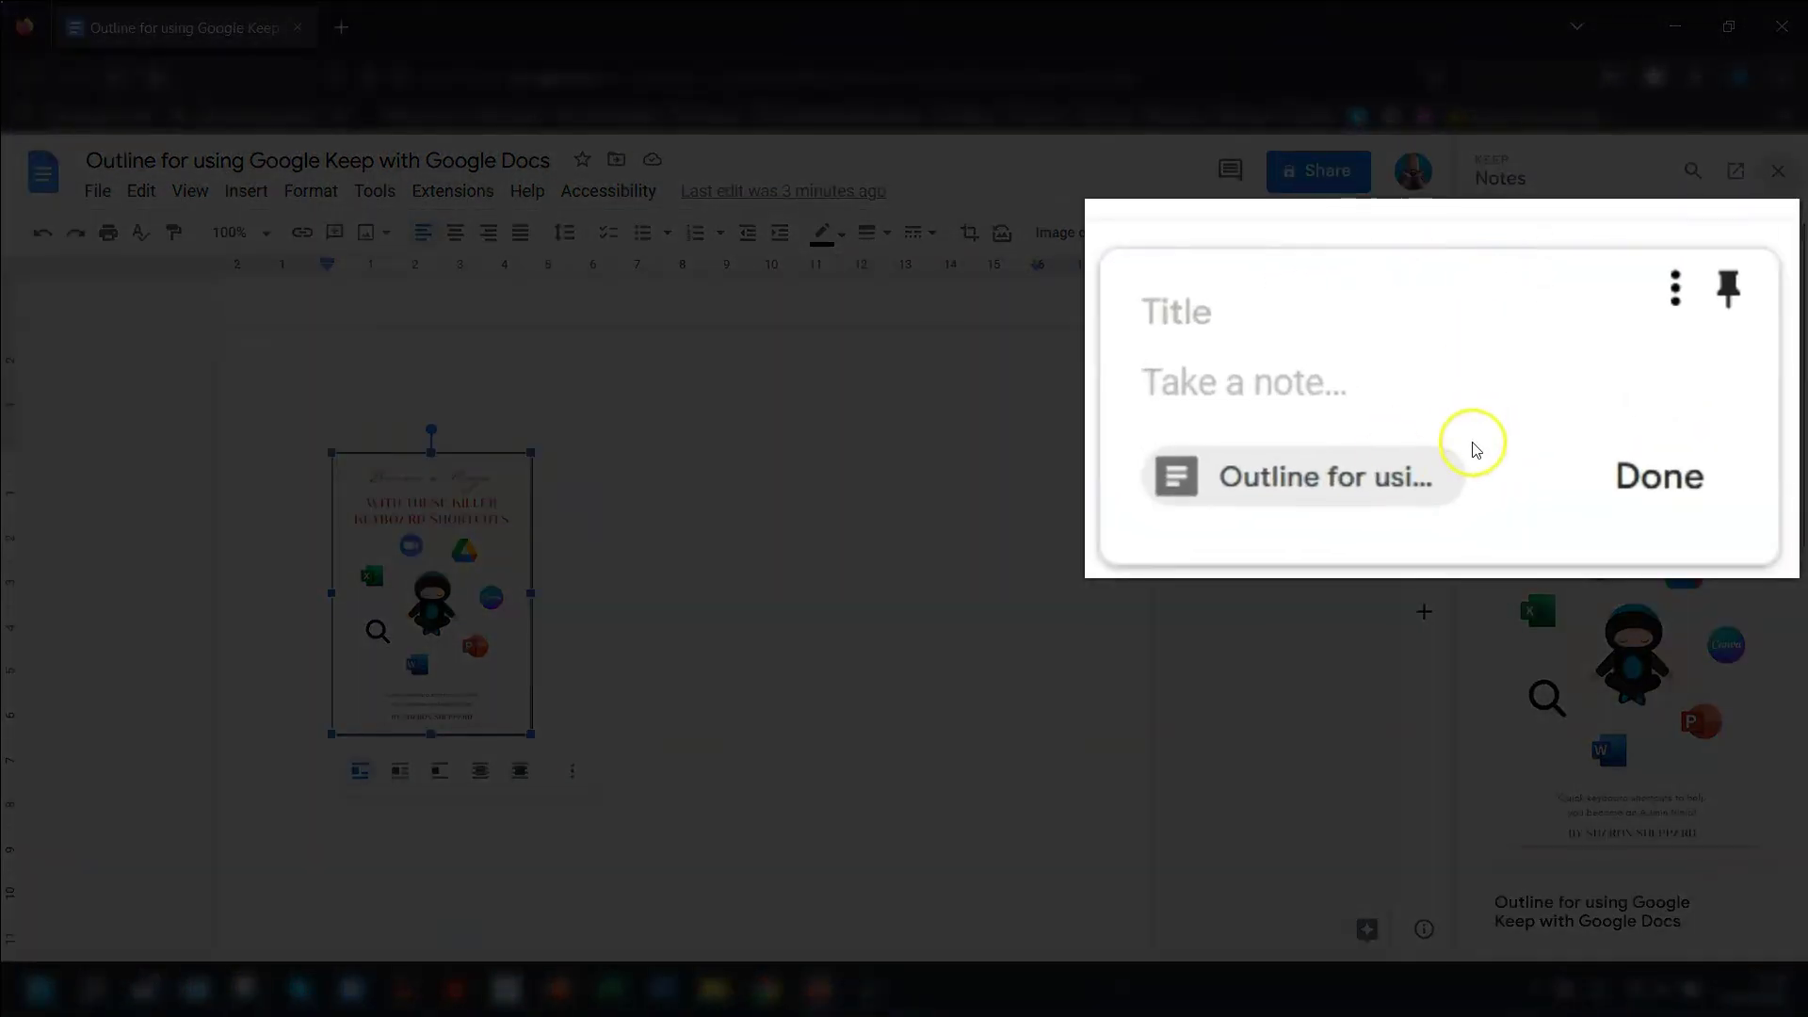
pyautogui.moveTo(1440, 500)
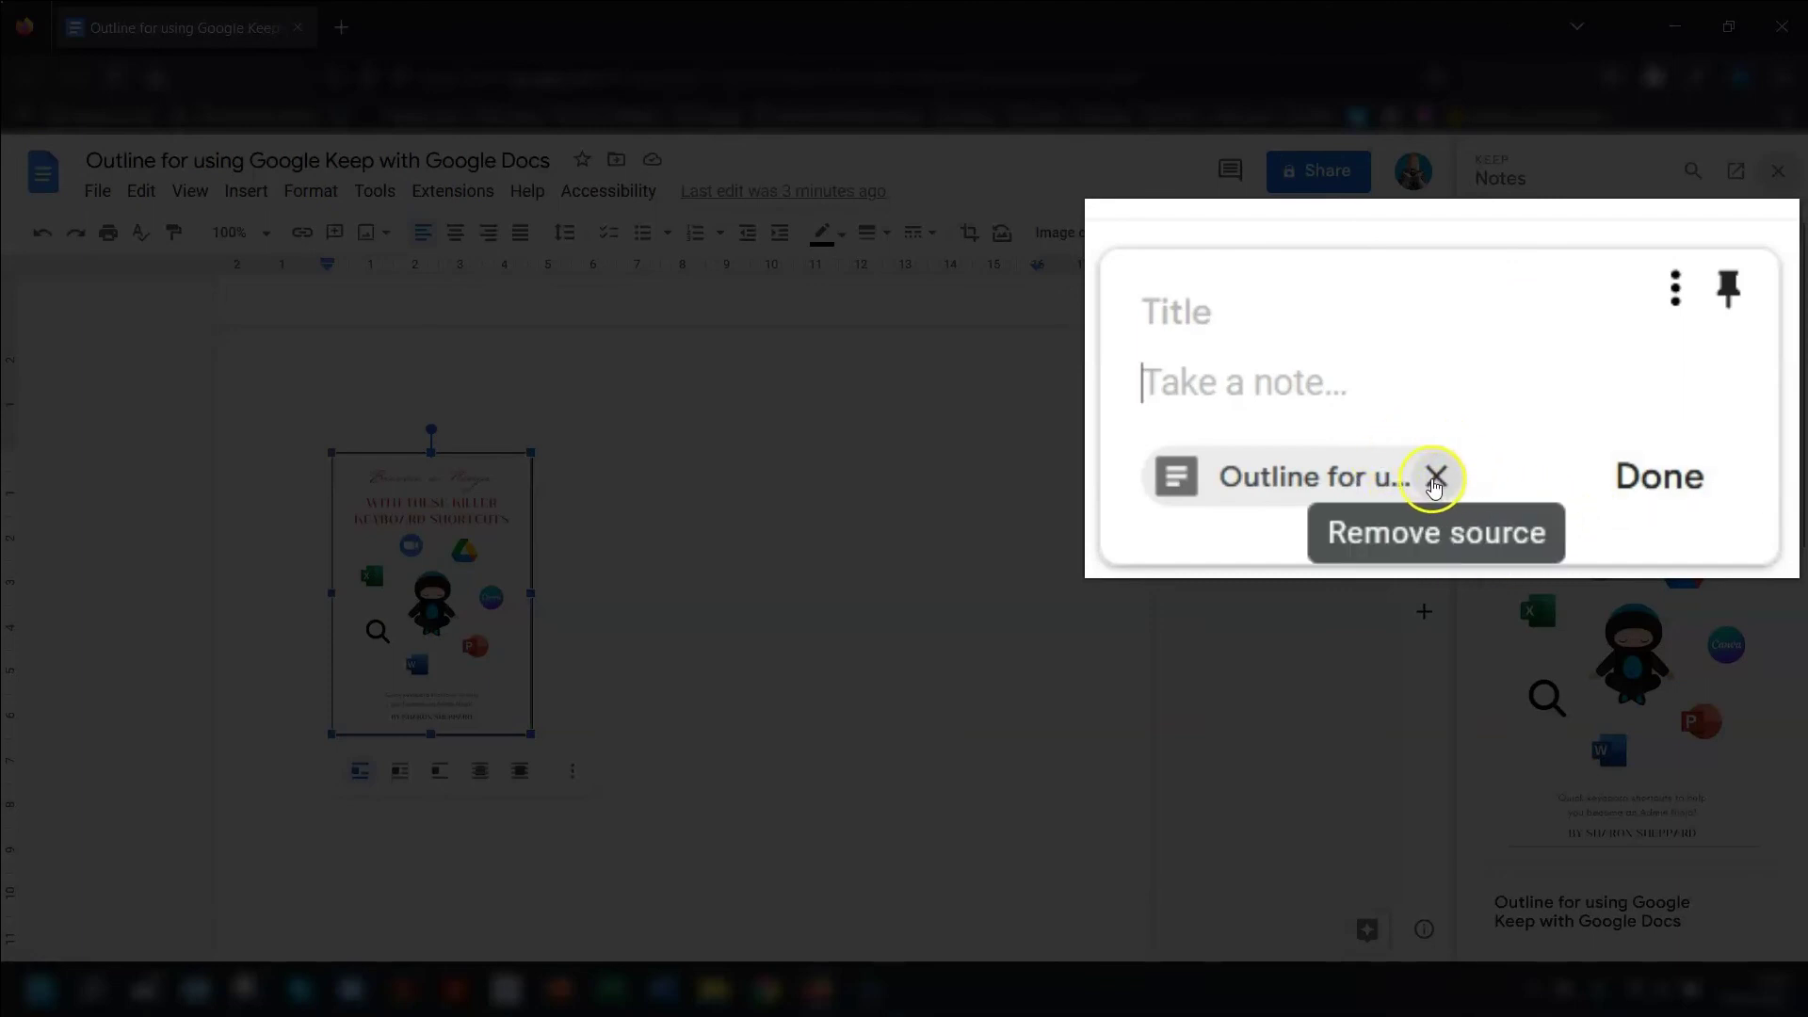
pyautogui.click(1433, 477)
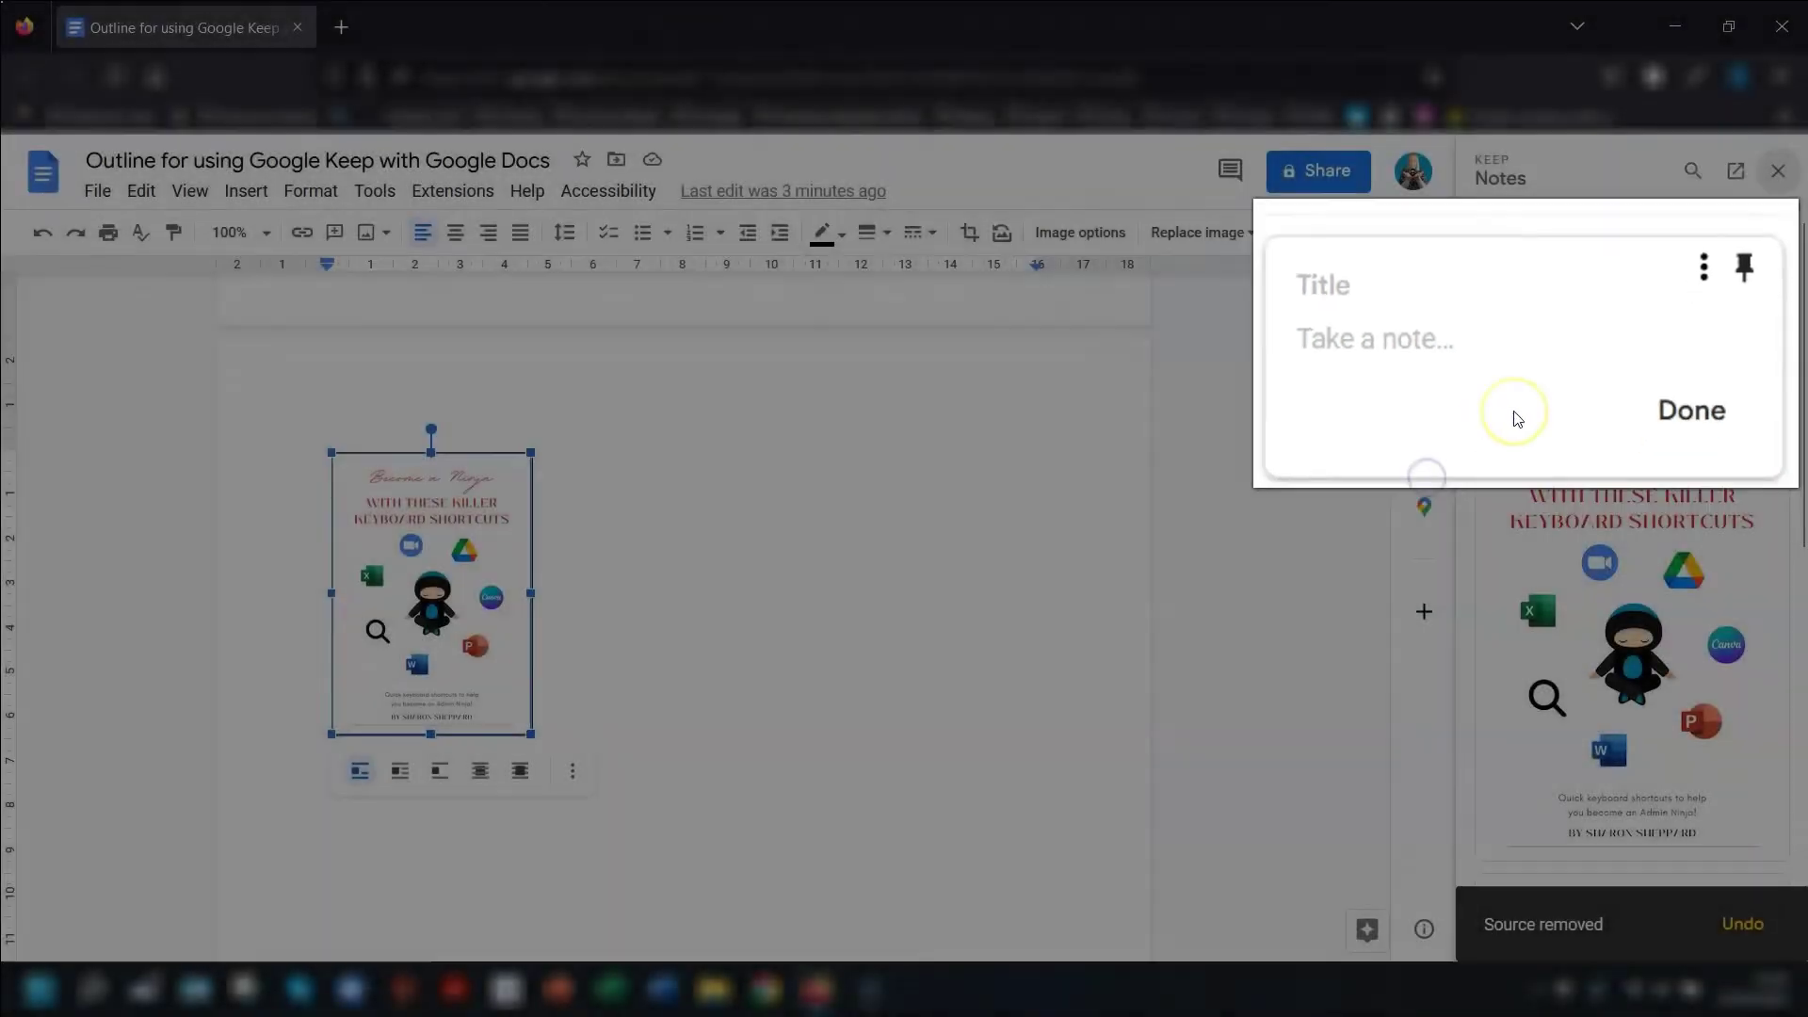